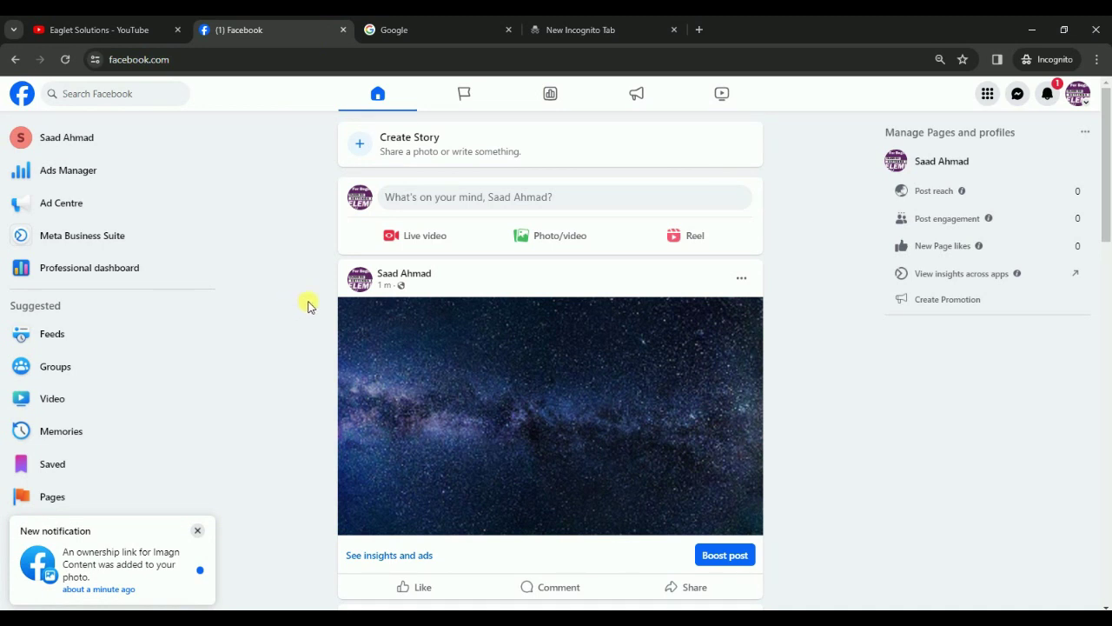
Switch to the open Google page and search for "facebook business manager".
{"action": "left_click", "coordinate": [417, 21]}
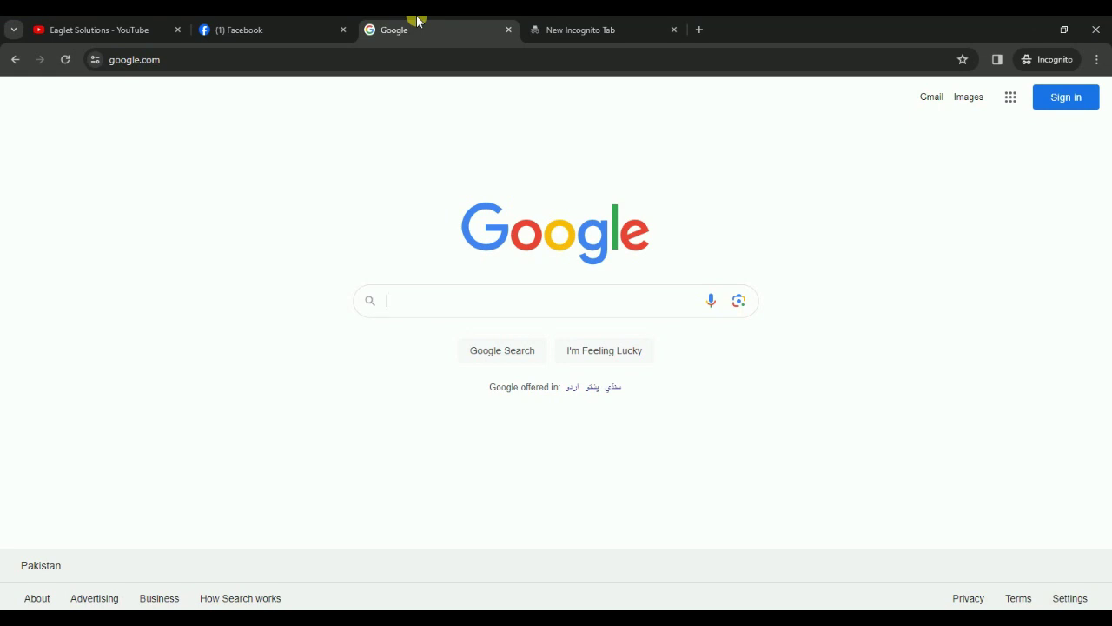
{"action": "type", "text": "face"}
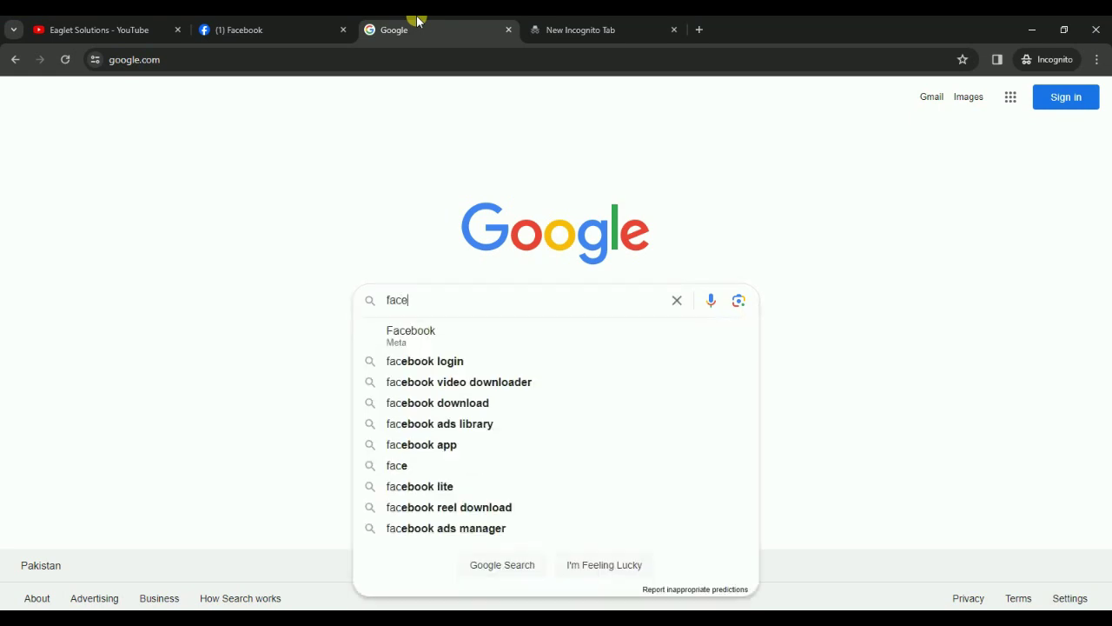
{"action": "type", "text": "book bus"}
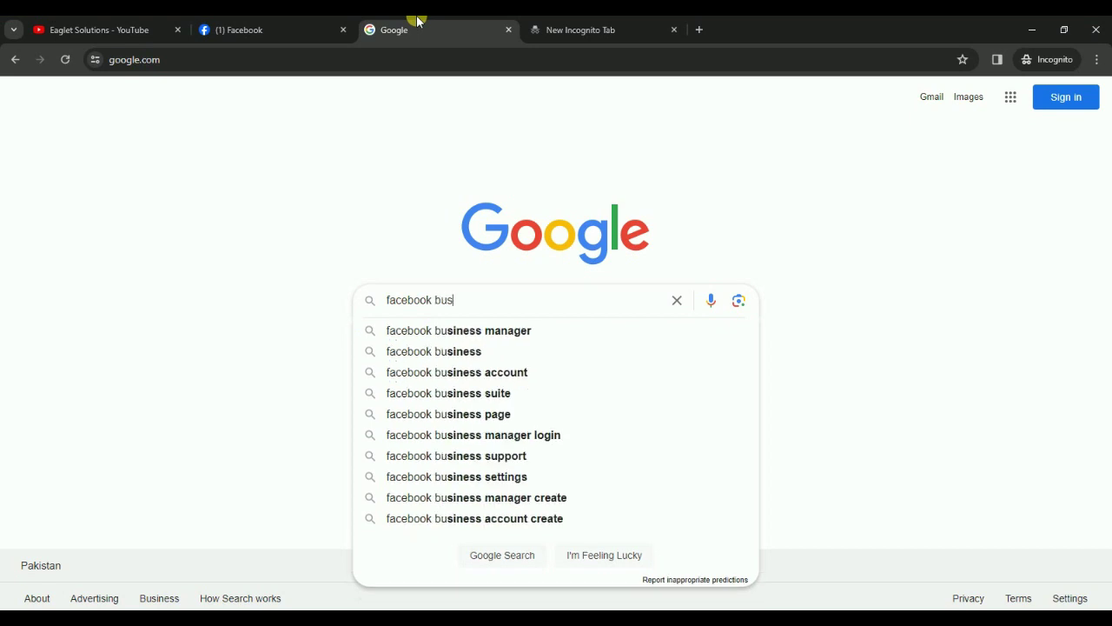
{"action": "key", "text": "Down"}
{"action": "key", "text": "Return"}
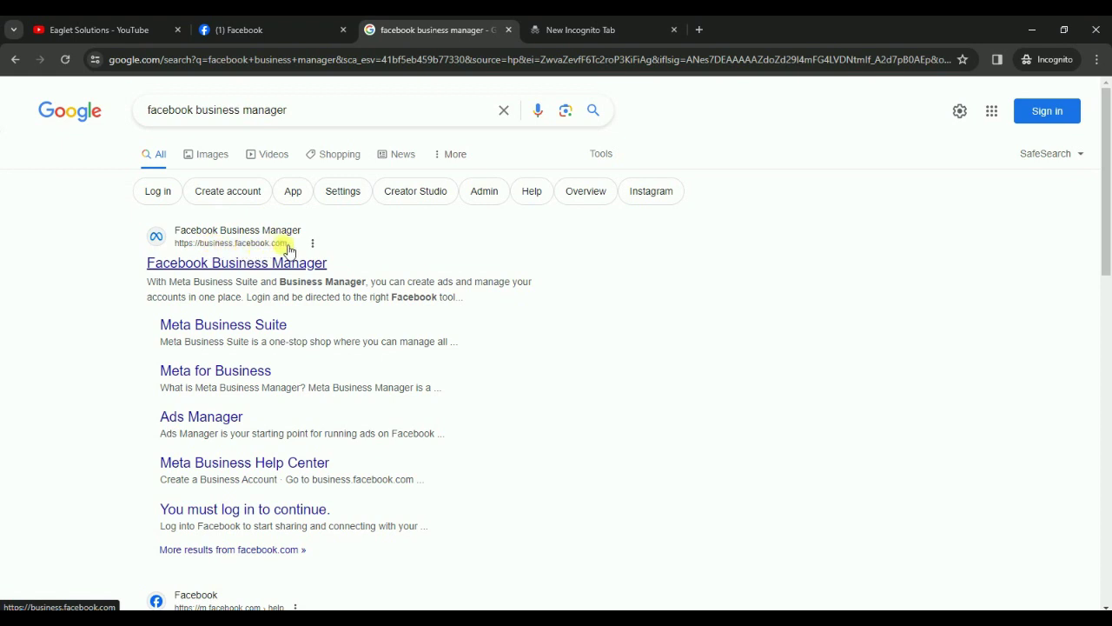
Open the Facebook Business Manager search result, start the Meta Business Suite introduction and dismiss it.
{"action": "left_click", "coordinate": [249, 263]}
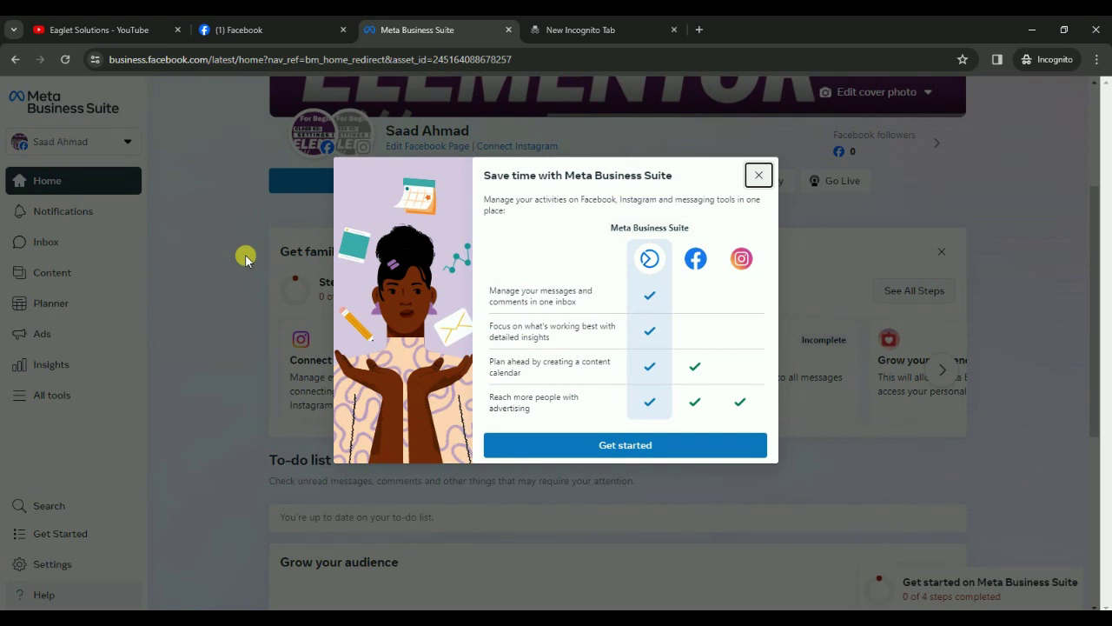
{"action": "left_click", "coordinate": [627, 446]}
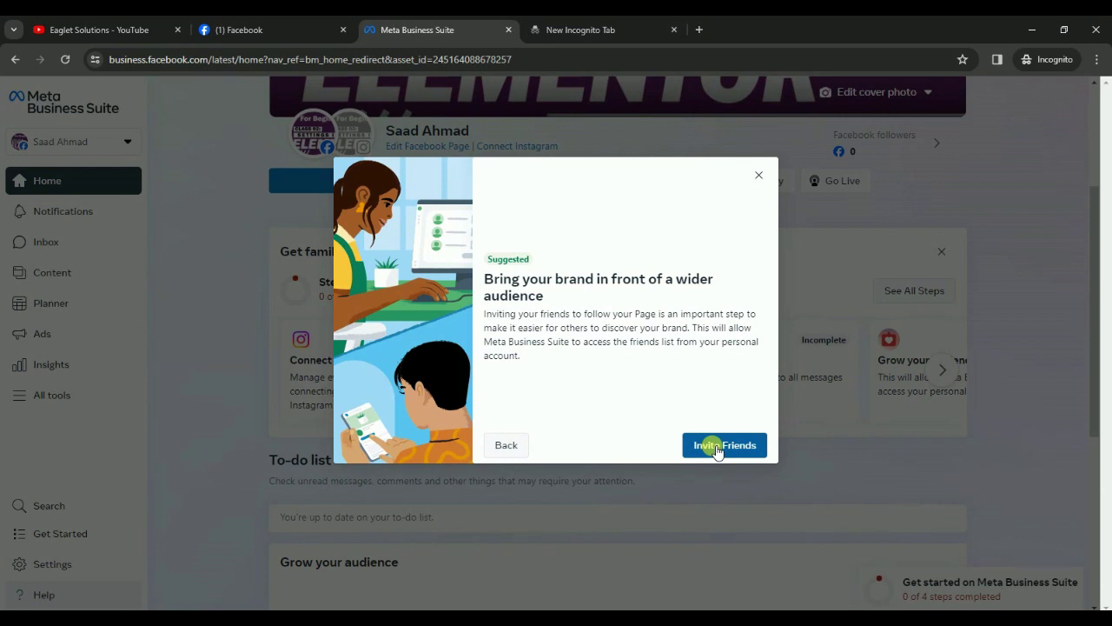
{"action": "left_click", "coordinate": [758, 176]}
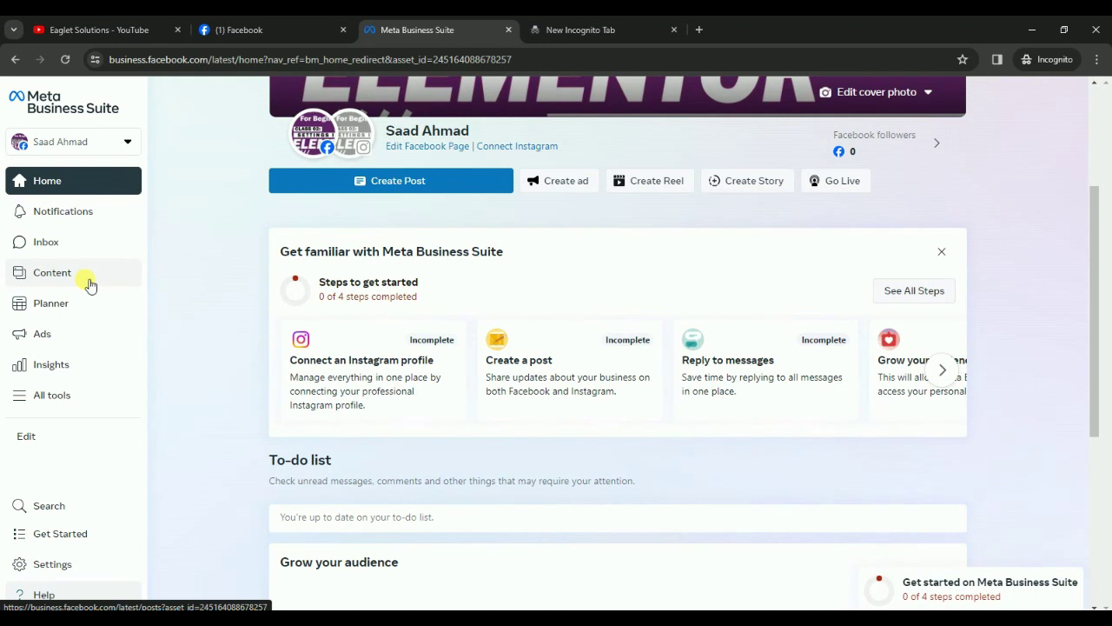
Look through the full list of Meta Business Suite tools, including the engagement, advertising, selling and management sections, and close it.
{"action": "left_click", "coordinate": [87, 399]}
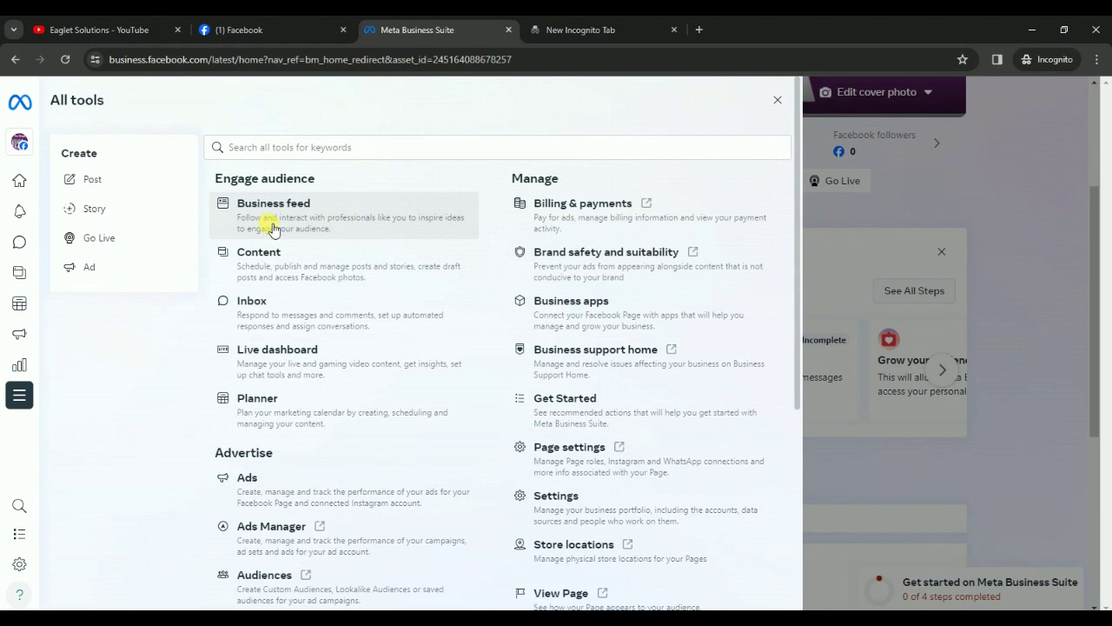
{"action": "scroll", "coordinate": [272, 227], "scroll_direction": "down", "scroll_amount": 4}
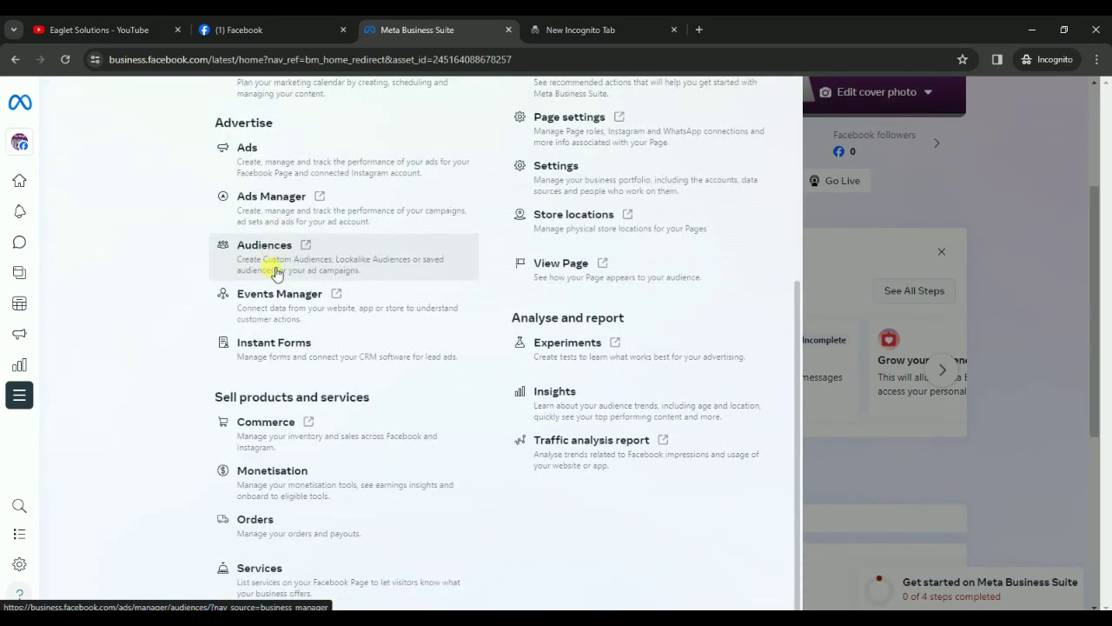
{"action": "scroll", "coordinate": [274, 272], "scroll_direction": "up", "scroll_amount": 1}
{"action": "scroll", "coordinate": [274, 272], "scroll_direction": "down", "scroll_amount": 1}
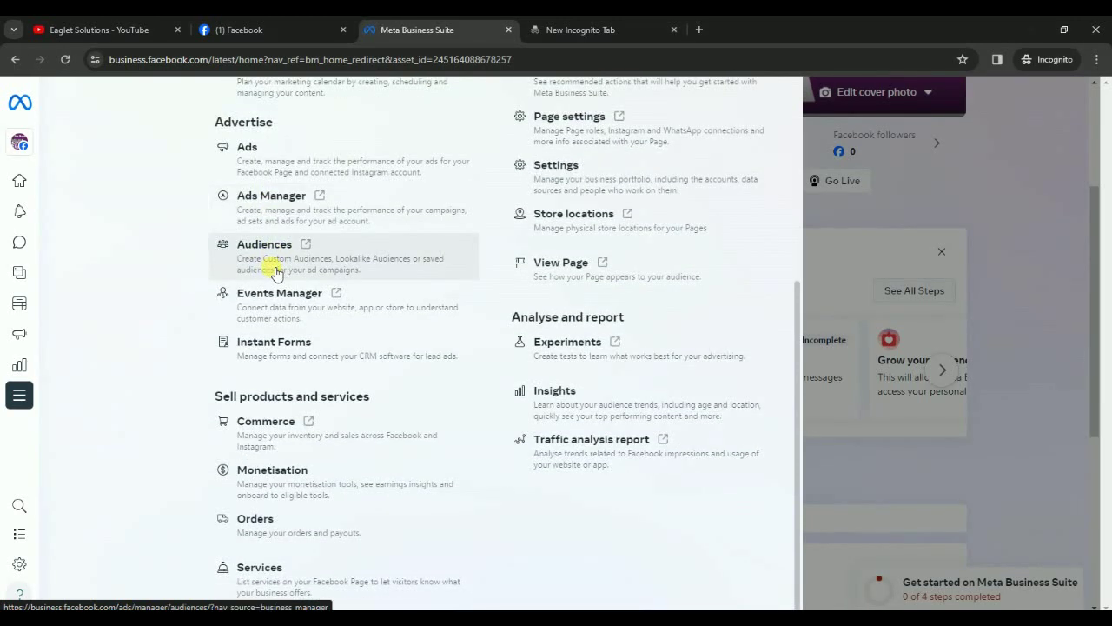
{"action": "scroll", "coordinate": [275, 272], "scroll_direction": "up", "scroll_amount": 4}
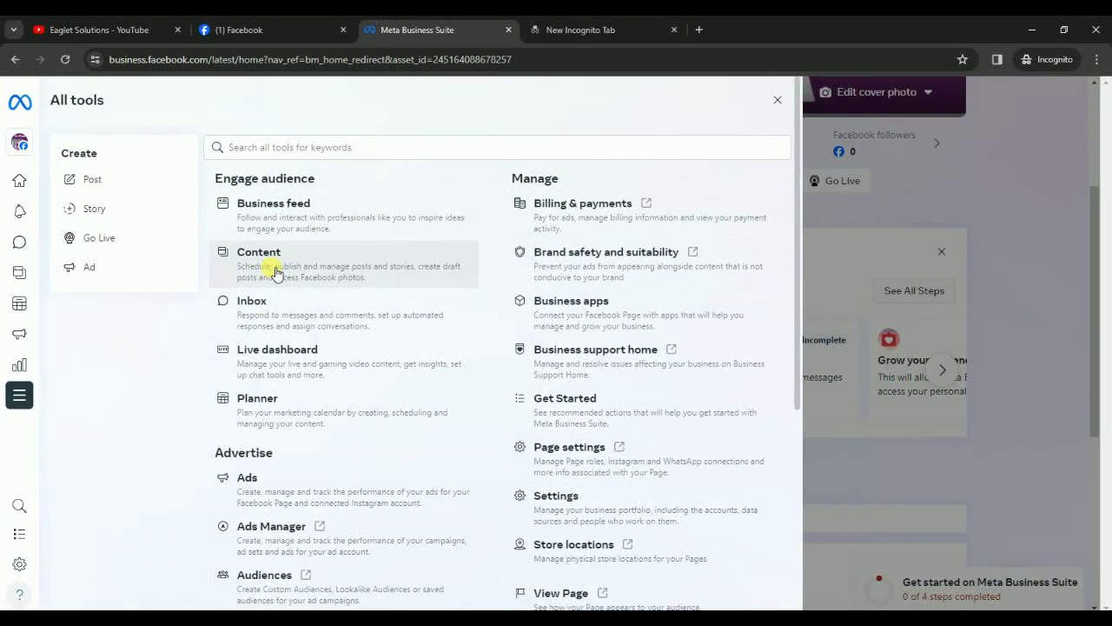
{"action": "left_click", "coordinate": [777, 102]}
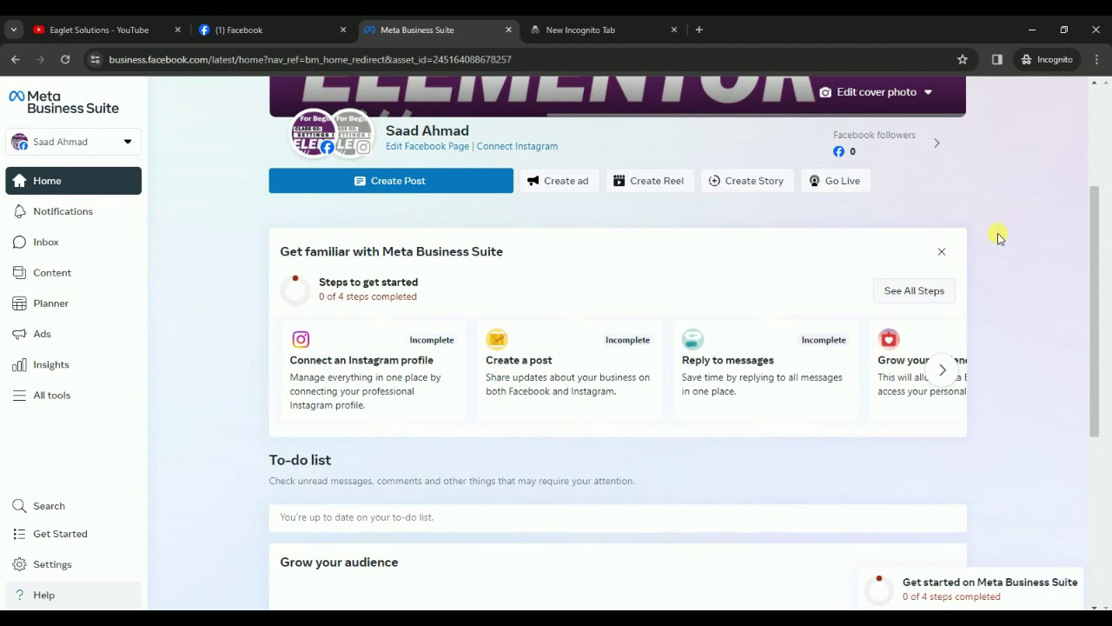
Dismiss the "Get familiar with Meta Business Suite" card and examine the home page's marketing content, recent ads and growth sections.
{"action": "left_click", "coordinate": [942, 252]}
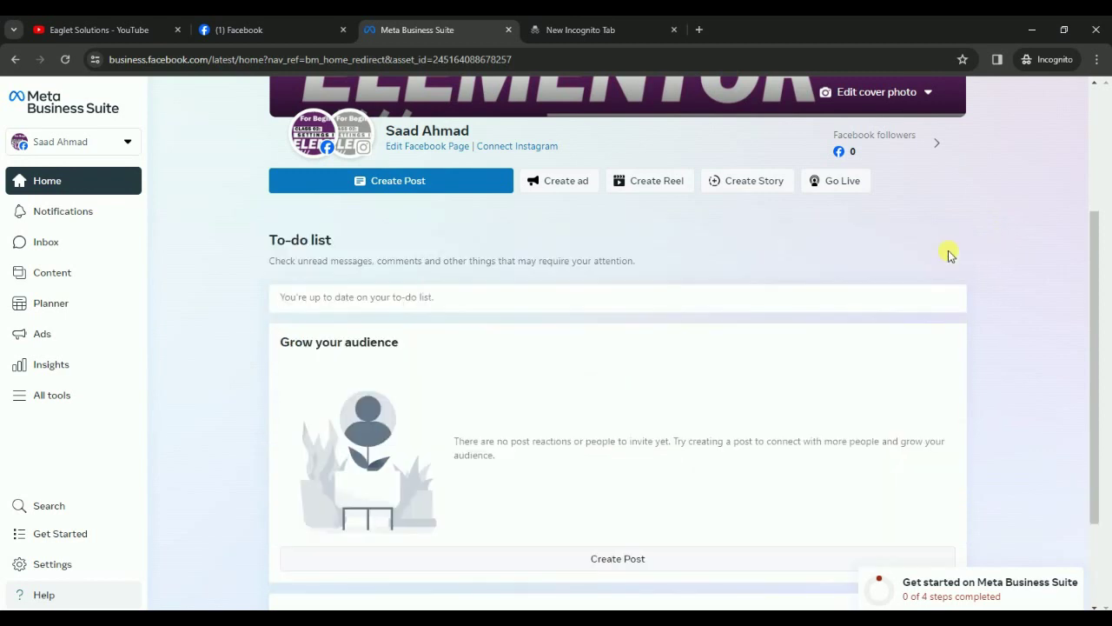
{"action": "scroll", "coordinate": [949, 254], "scroll_direction": "down", "scroll_amount": 5}
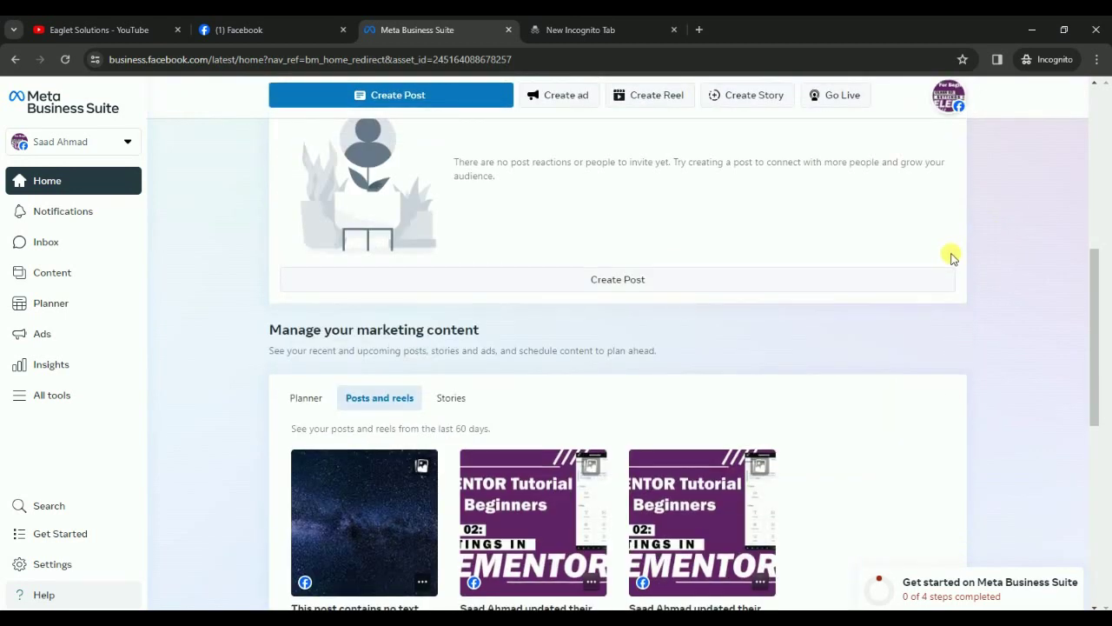
{"action": "scroll", "coordinate": [951, 257], "scroll_direction": "down", "scroll_amount": 4}
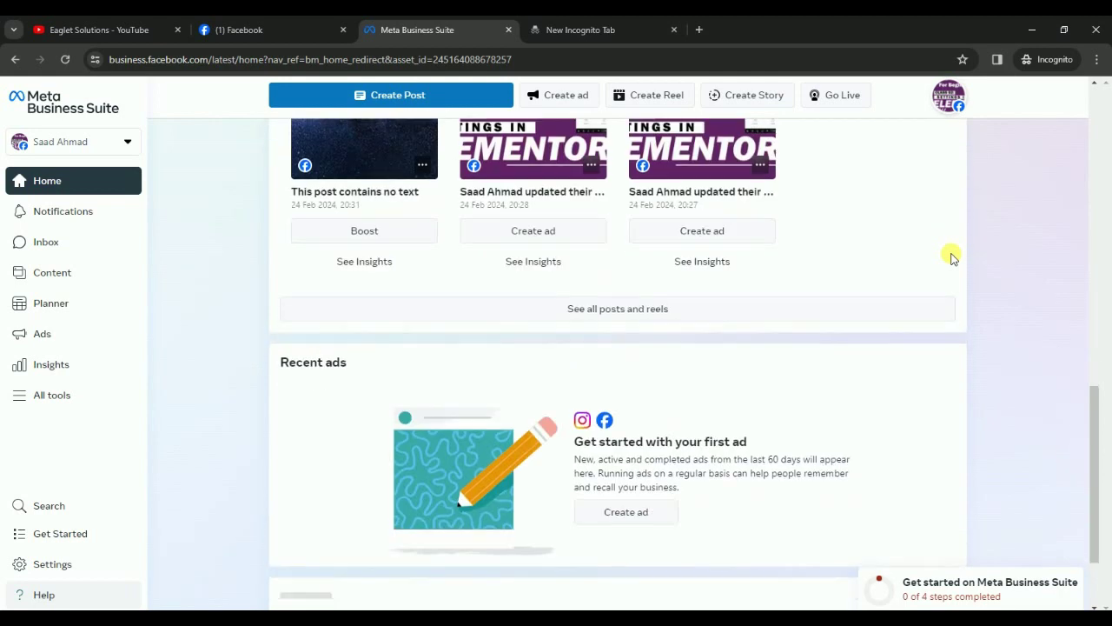
{"action": "scroll", "coordinate": [951, 258], "scroll_direction": "up", "scroll_amount": 5}
{"action": "scroll", "coordinate": [951, 257], "scroll_direction": "up", "scroll_amount": 3}
{"action": "scroll", "coordinate": [952, 257], "scroll_direction": "down", "scroll_amount": 2}
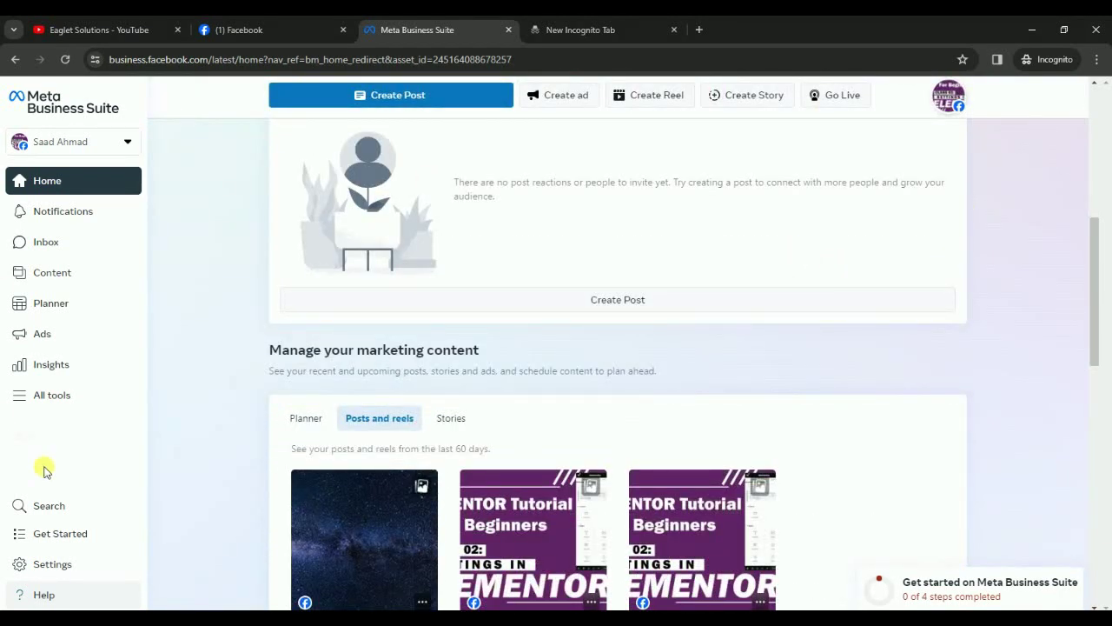
{"action": "left_click_drag", "start_coordinate": [298, 350], "coordinate": [472, 350]}
{"action": "left_click", "coordinate": [464, 350]}
{"action": "scroll", "coordinate": [349, 341], "scroll_direction": "down", "scroll_amount": 1}
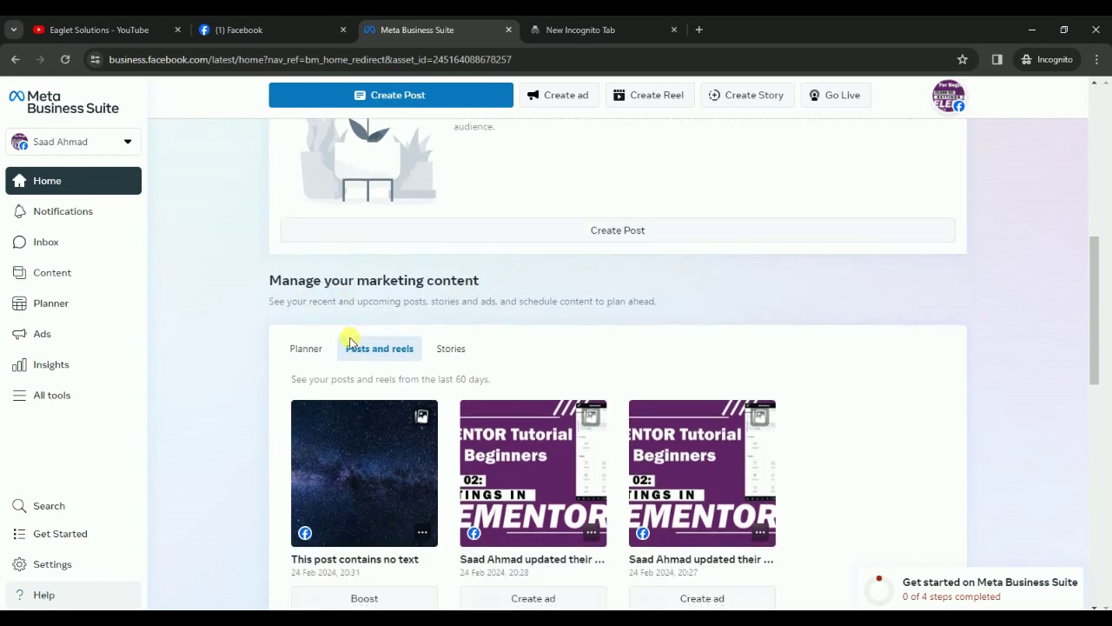
{"action": "scroll", "coordinate": [207, 328], "scroll_direction": "down", "scroll_amount": 1}
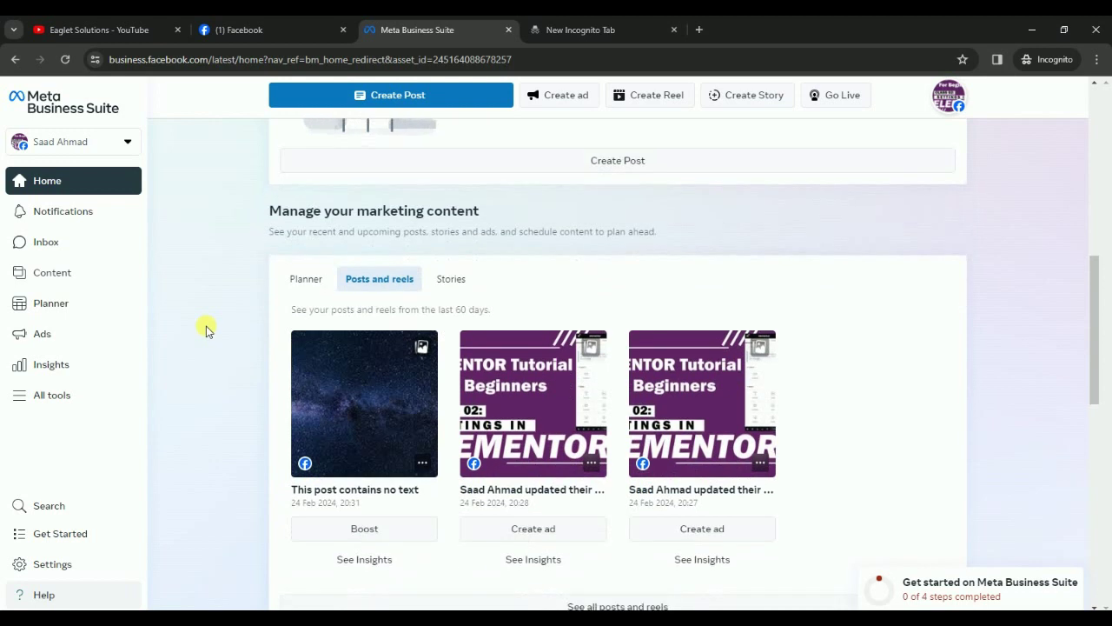
{"action": "scroll", "coordinate": [207, 329], "scroll_direction": "down", "scroll_amount": 1}
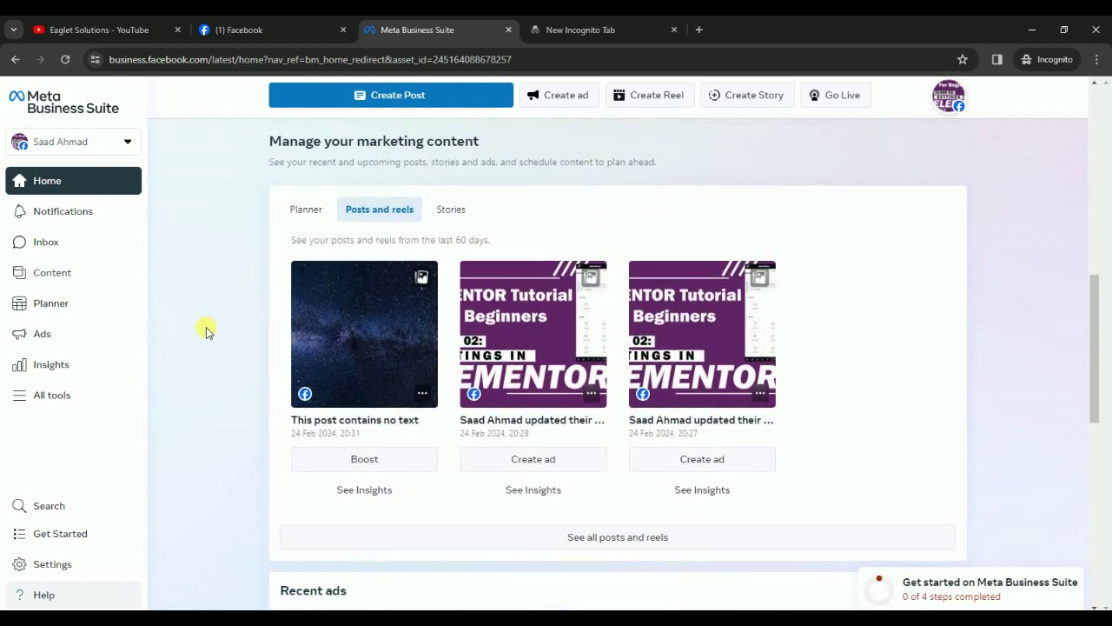
{"action": "scroll", "coordinate": [207, 329], "scroll_direction": "down", "scroll_amount": 5}
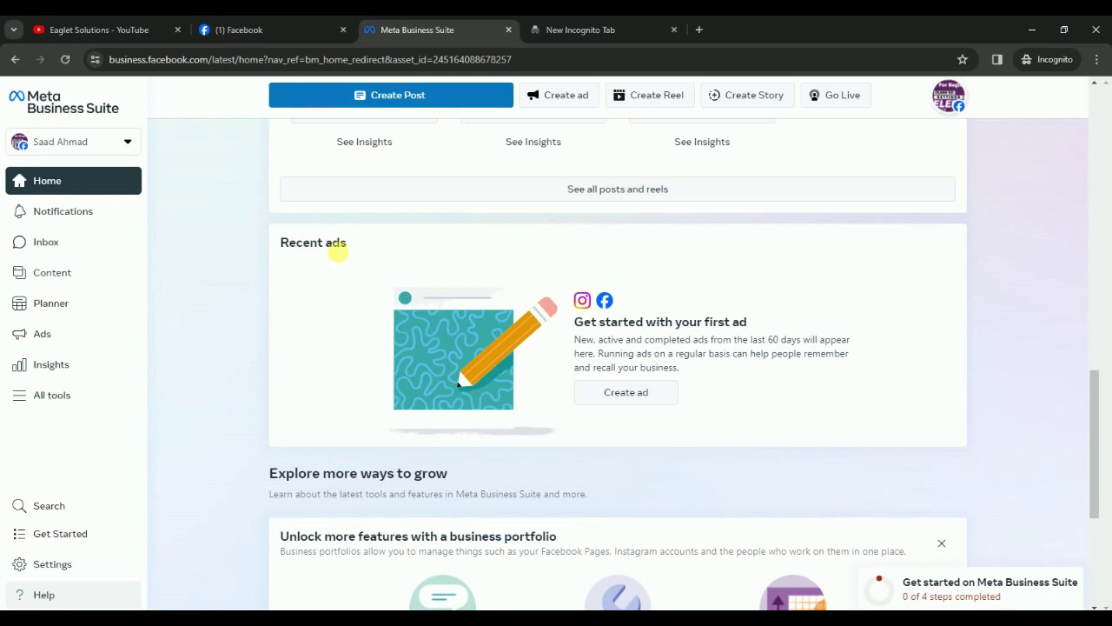
{"action": "scroll", "coordinate": [298, 243], "scroll_direction": "down", "scroll_amount": 1}
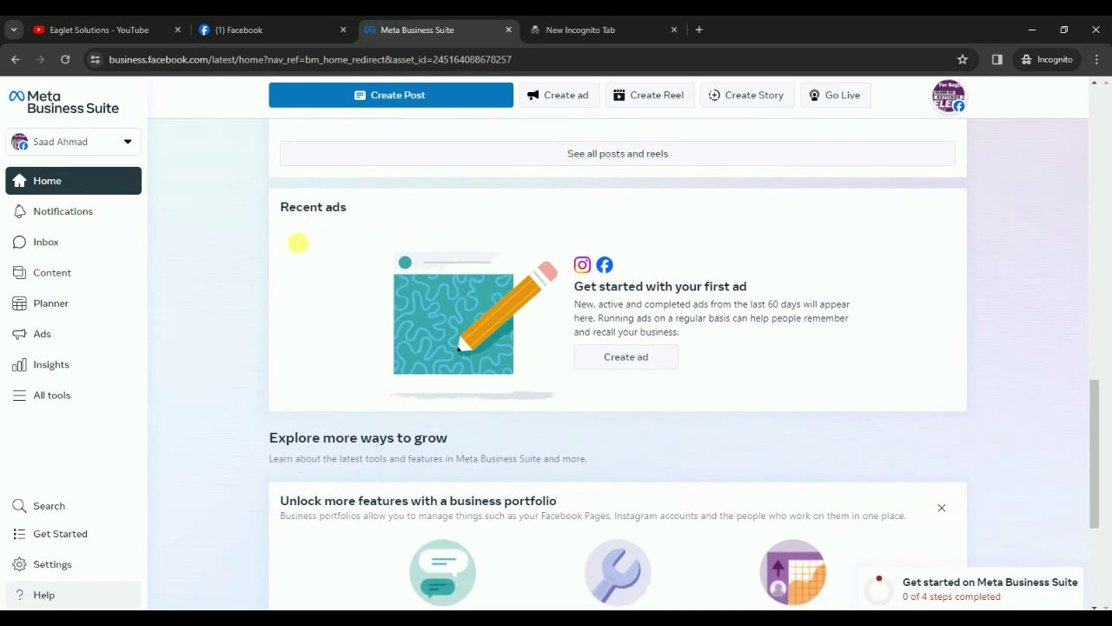
{"action": "scroll", "coordinate": [298, 244], "scroll_direction": "down", "scroll_amount": 3}
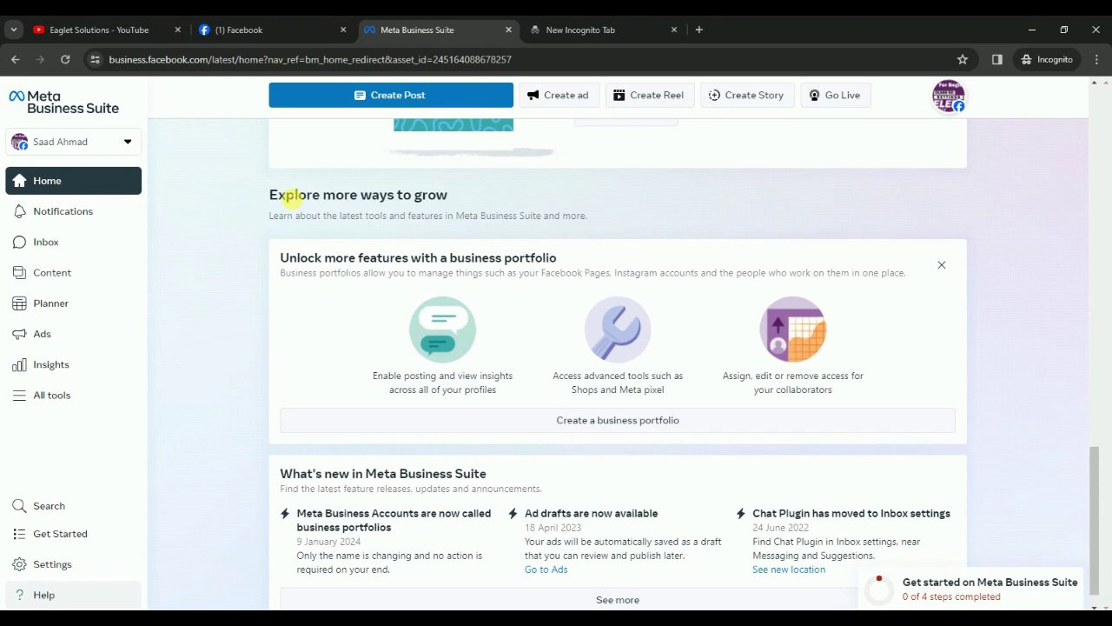
{"action": "scroll", "coordinate": [289, 197], "scroll_direction": "up", "scroll_amount": 10}
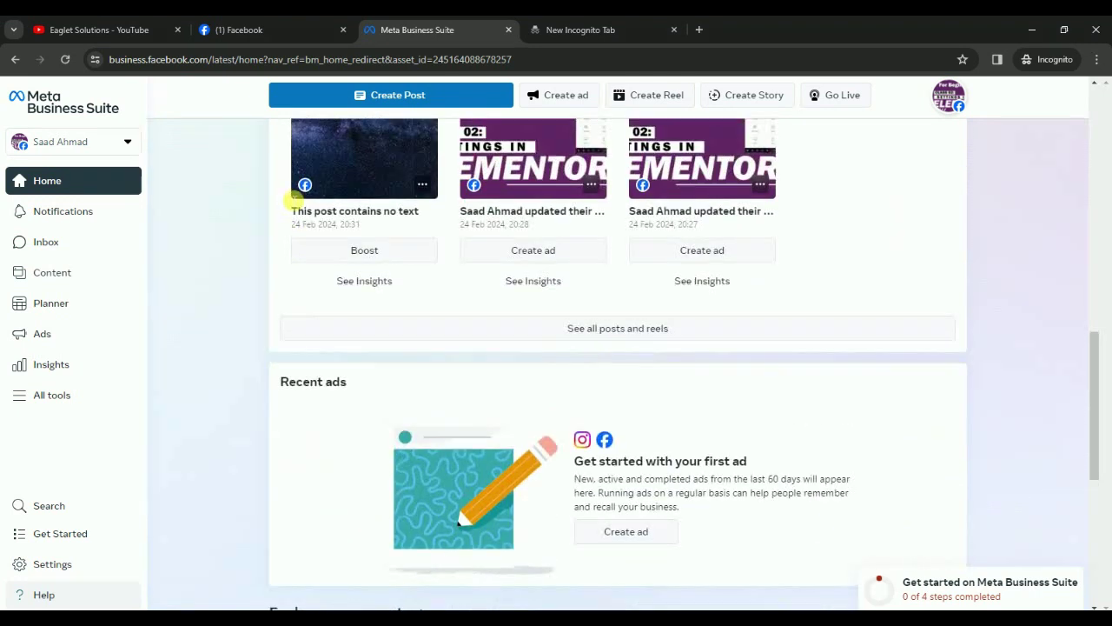
{"action": "scroll", "coordinate": [289, 199], "scroll_direction": "up", "scroll_amount": 4}
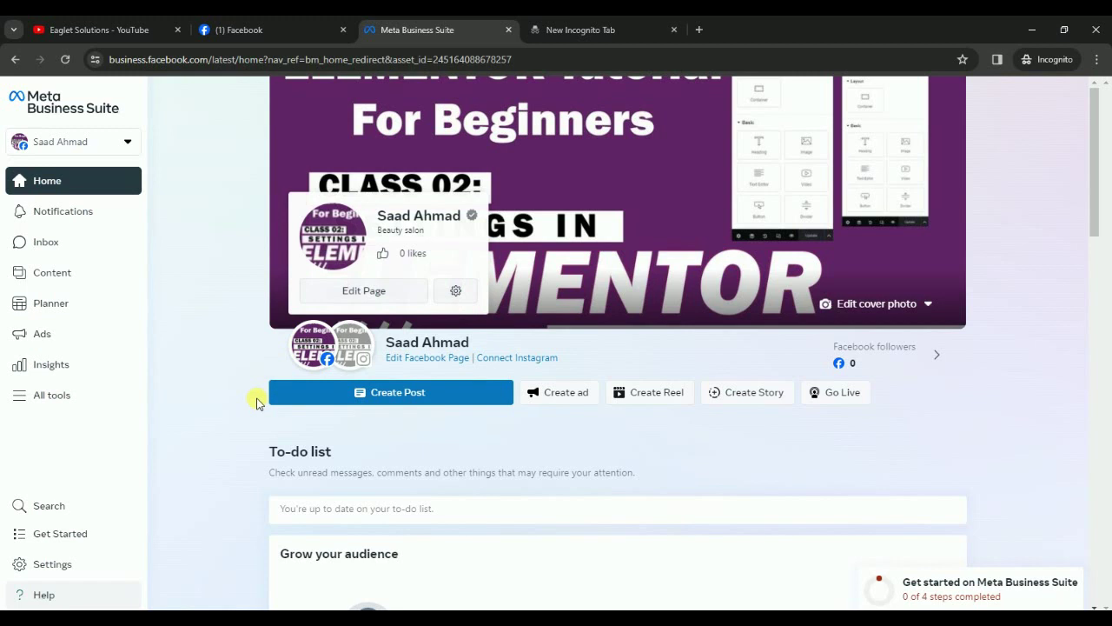
Start a new post and add the video kid.mp4 to it from the desktop.
{"action": "left_click", "coordinate": [386, 393]}
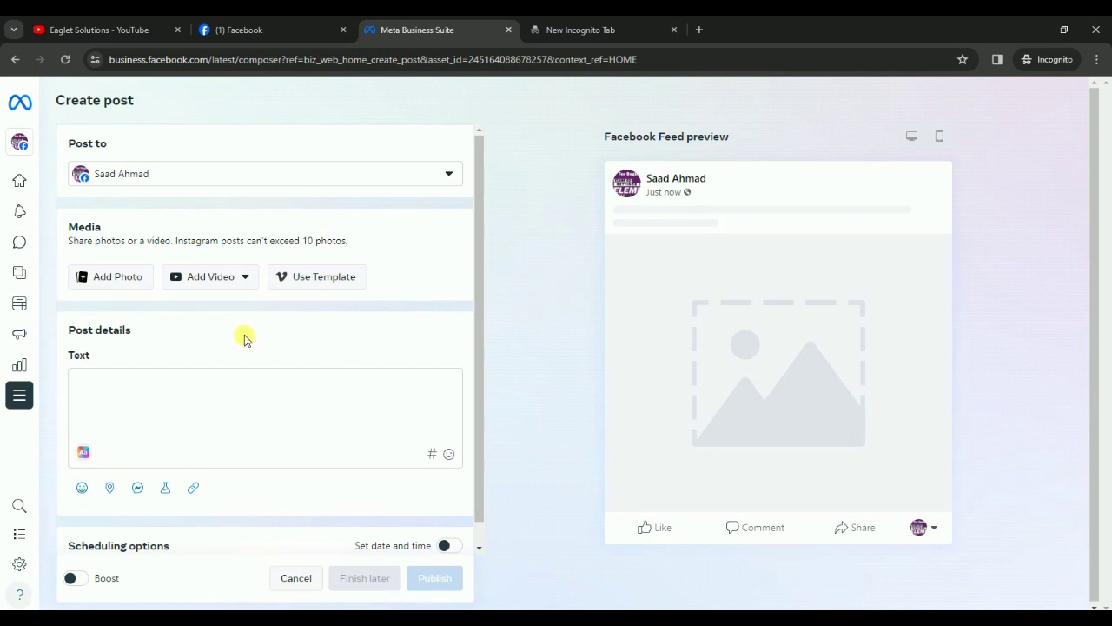
{"action": "left_click", "coordinate": [235, 289]}
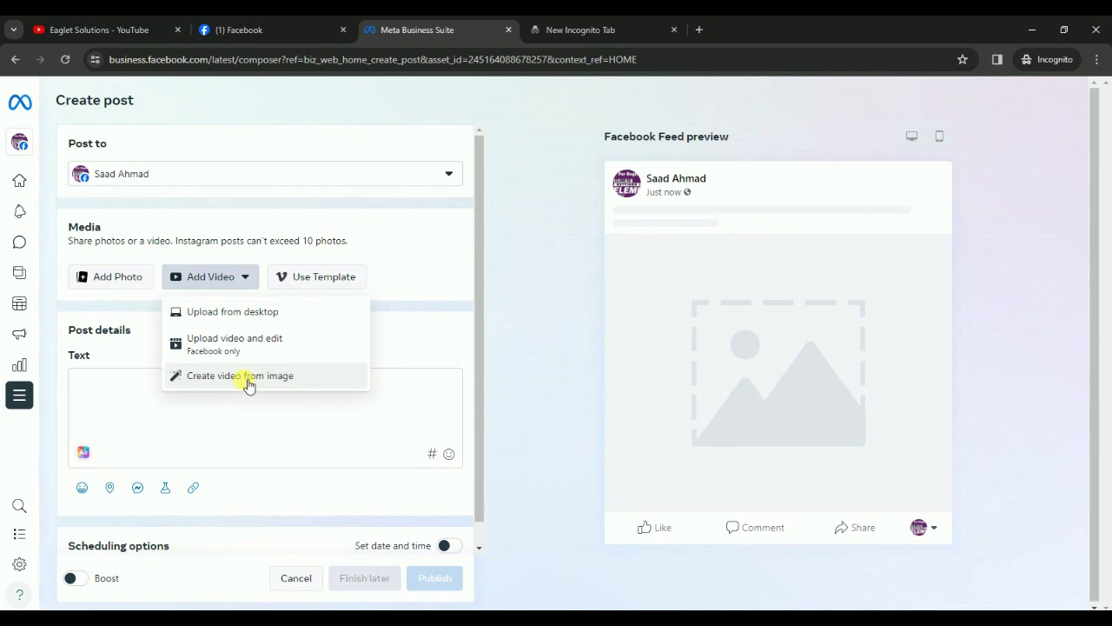
{"action": "left_click", "coordinate": [299, 320]}
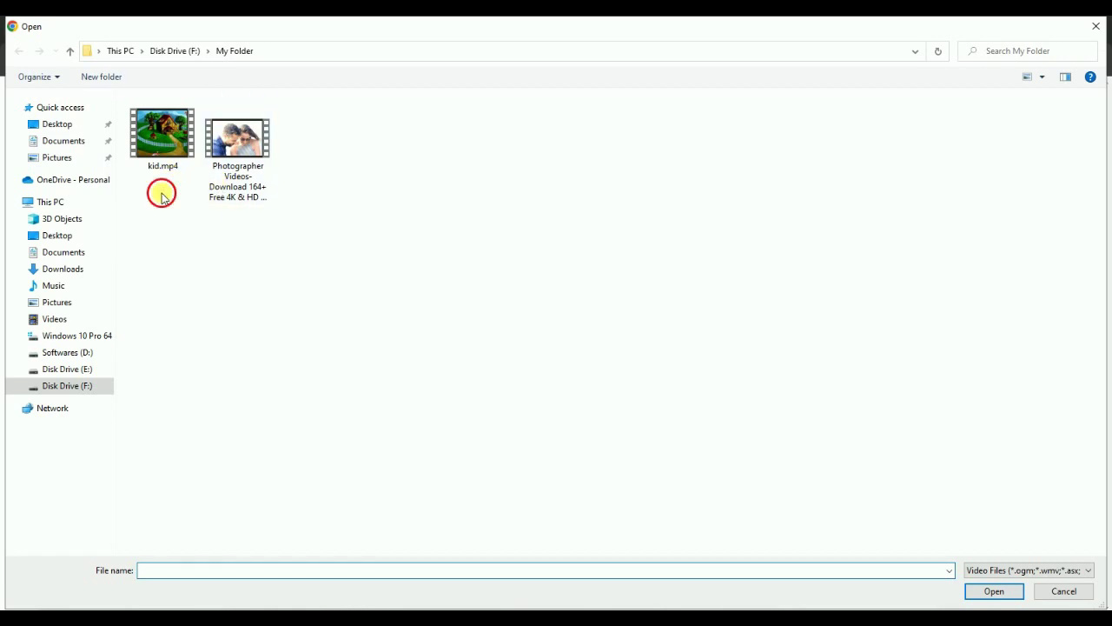
{"action": "left_click", "coordinate": [161, 132]}
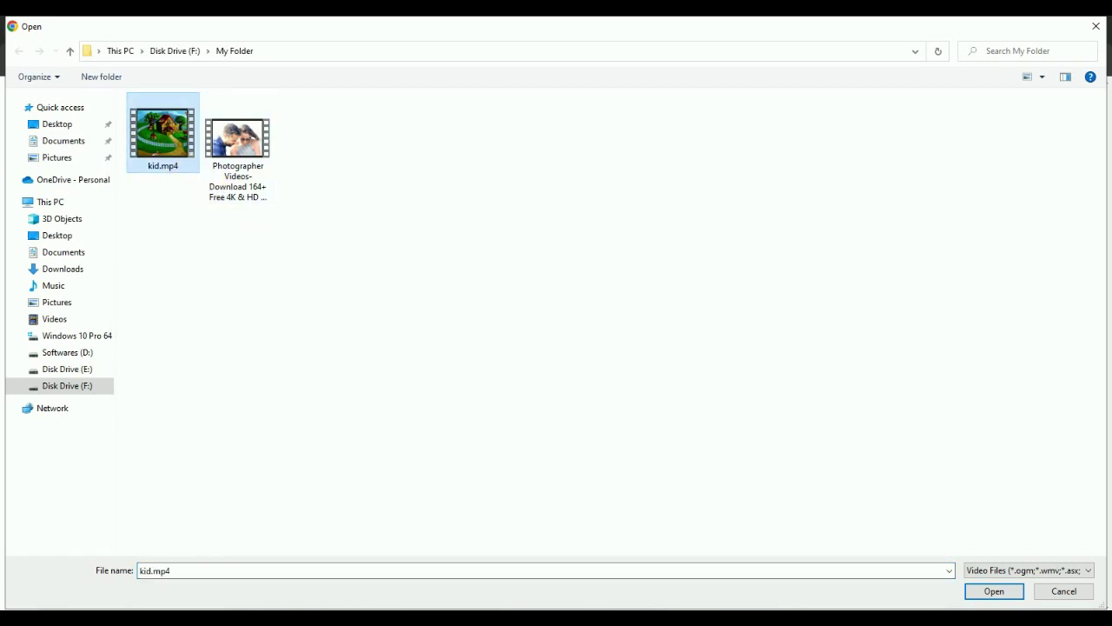
{"action": "left_click", "coordinate": [982, 591]}
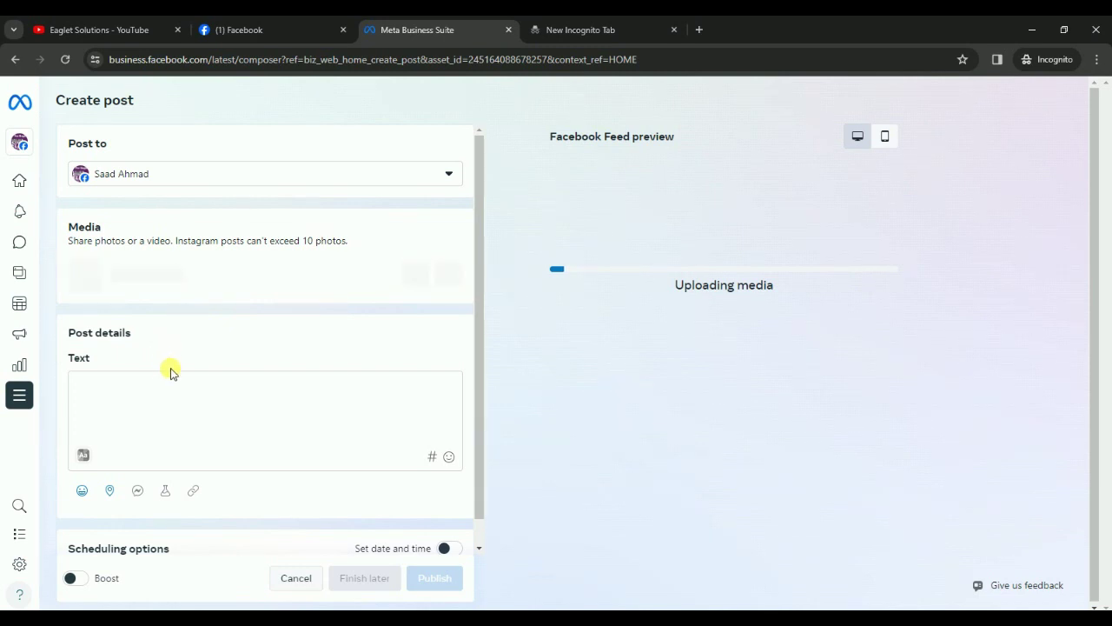
Check the editing tools offered for the uploaded video, and close the video editor.
{"action": "left_click", "coordinate": [175, 379]}
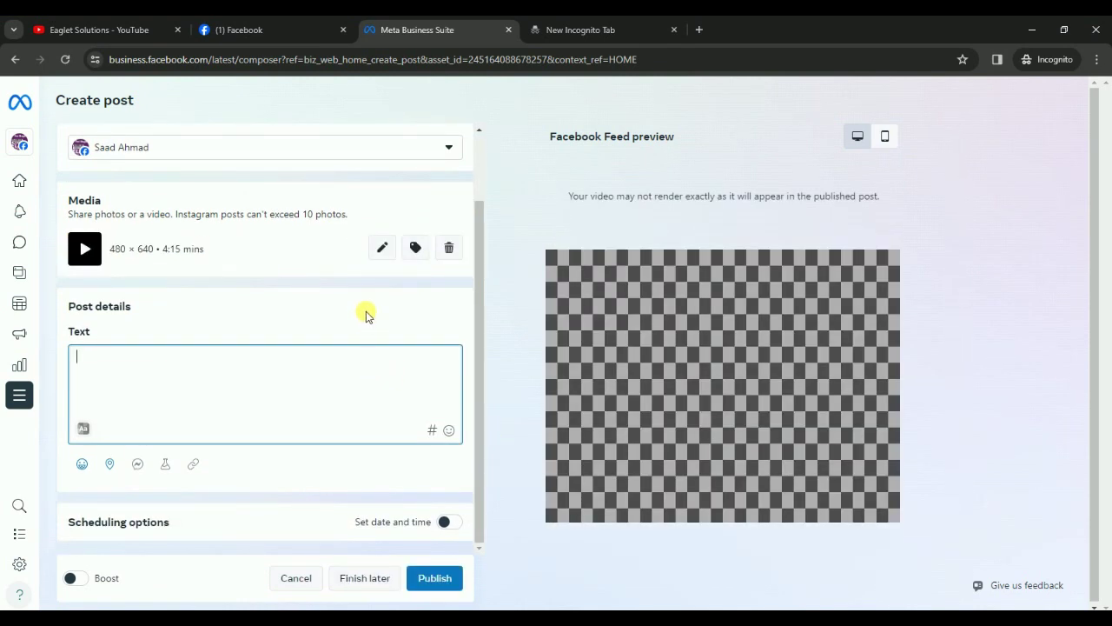
{"action": "left_click", "coordinate": [380, 249]}
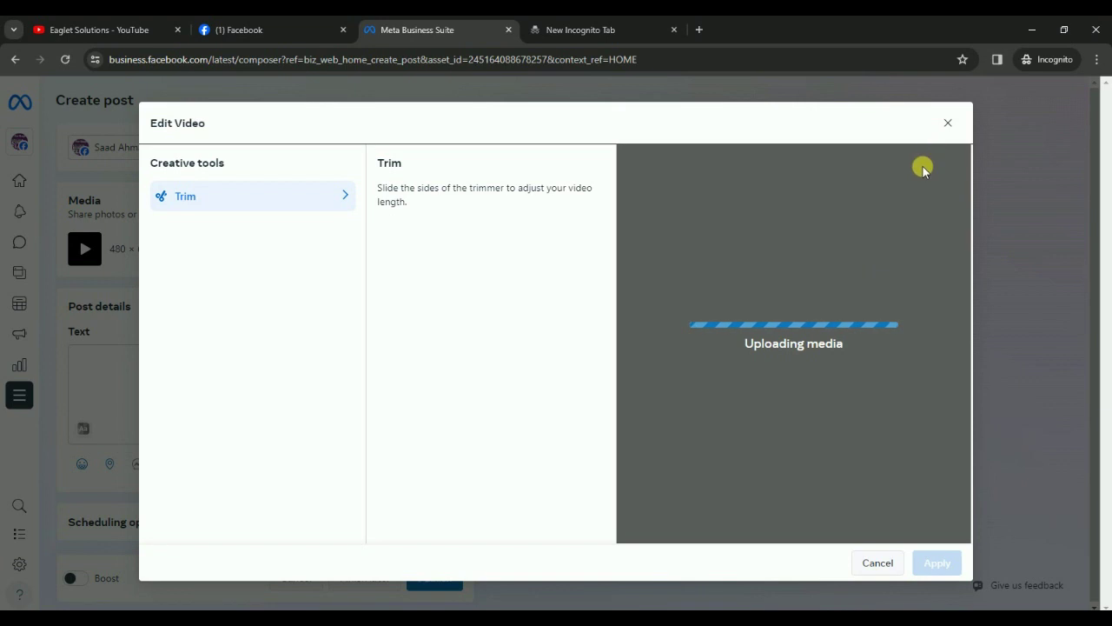
{"action": "left_click", "coordinate": [953, 127]}
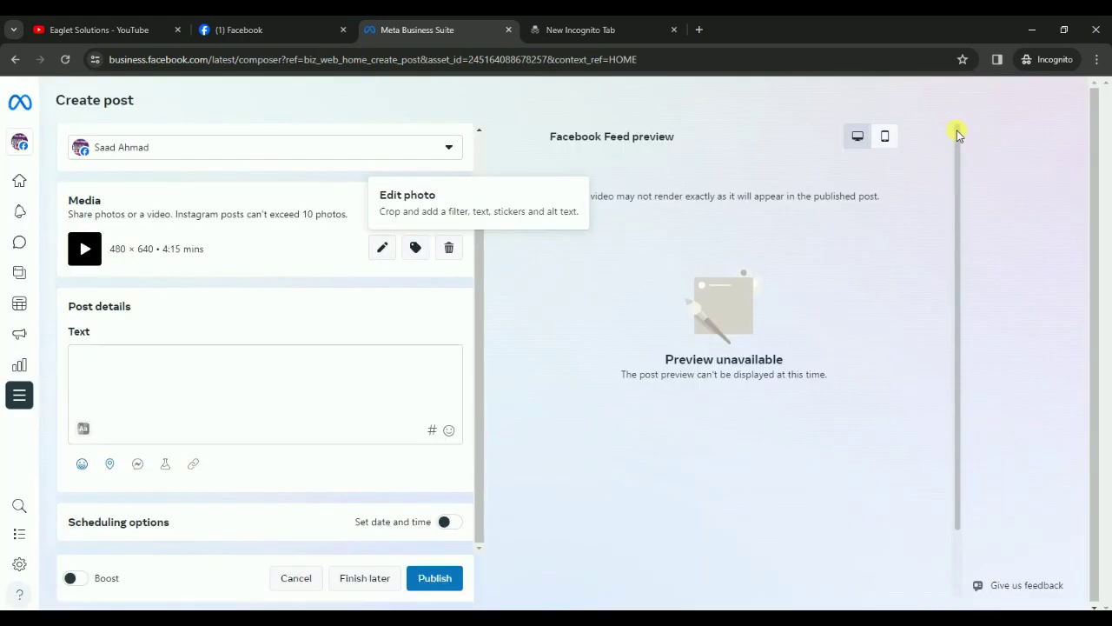
Enter the post text "Kids poems" with the hashtags "#facebook #trendign" on a separate line below it.
{"action": "left_click", "coordinate": [227, 376]}
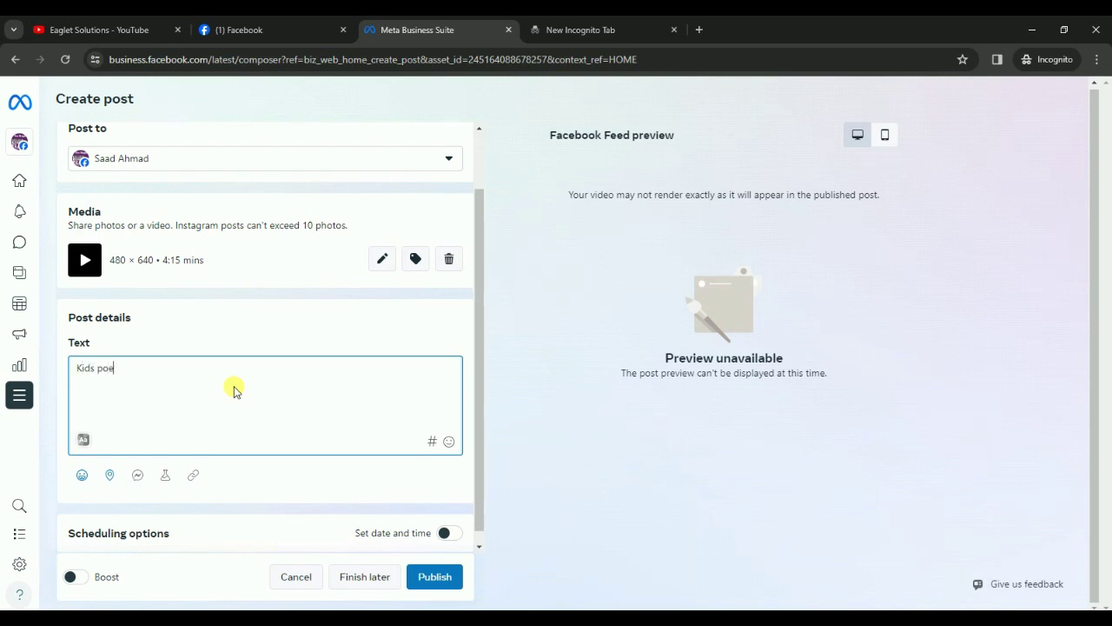
{"action": "key", "text": "Return"}
{"action": "type", "text": "#facebook"}
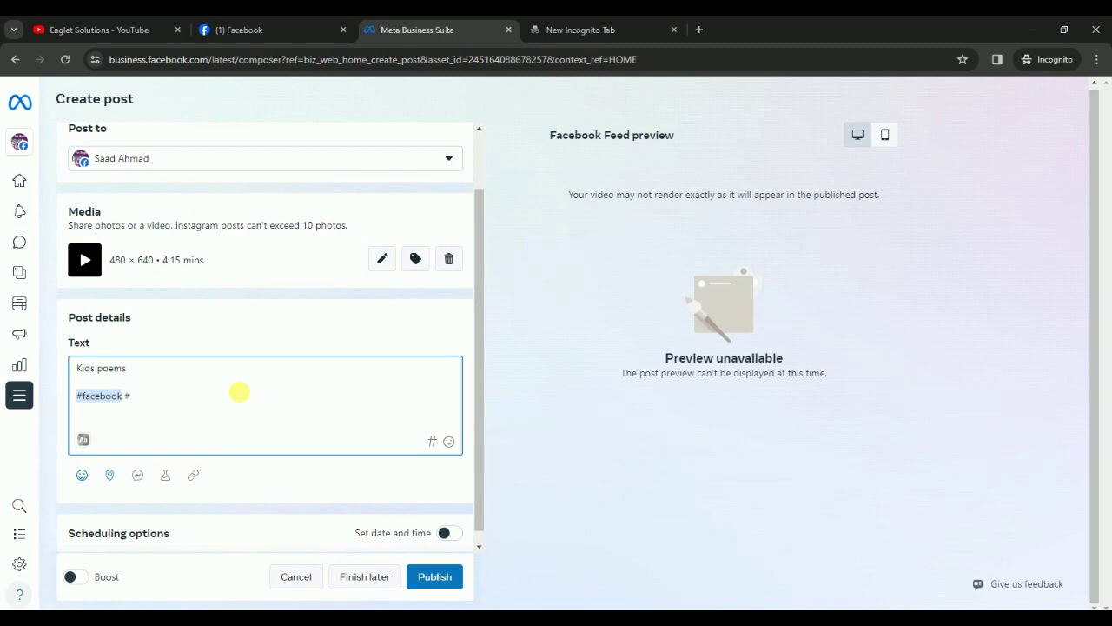
{"action": "type", "text": " #trendign"}
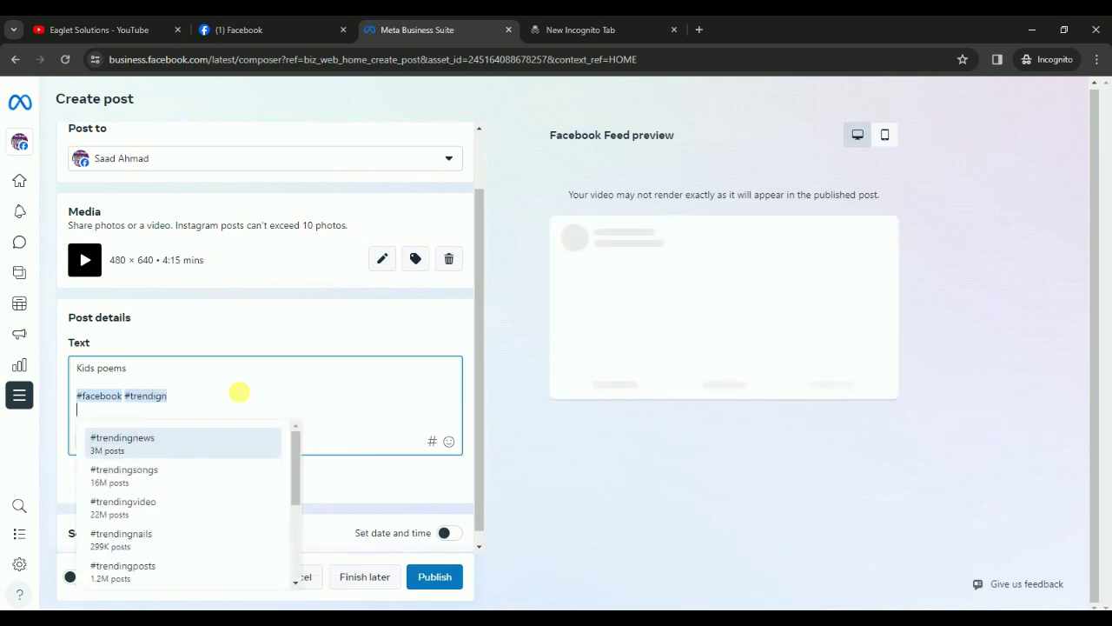
Add the suggested #trendingnews hashtag to the text, and schedule the post for 28 February 2024, dismissing the prompts that follow.
{"action": "left_click", "coordinate": [213, 437]}
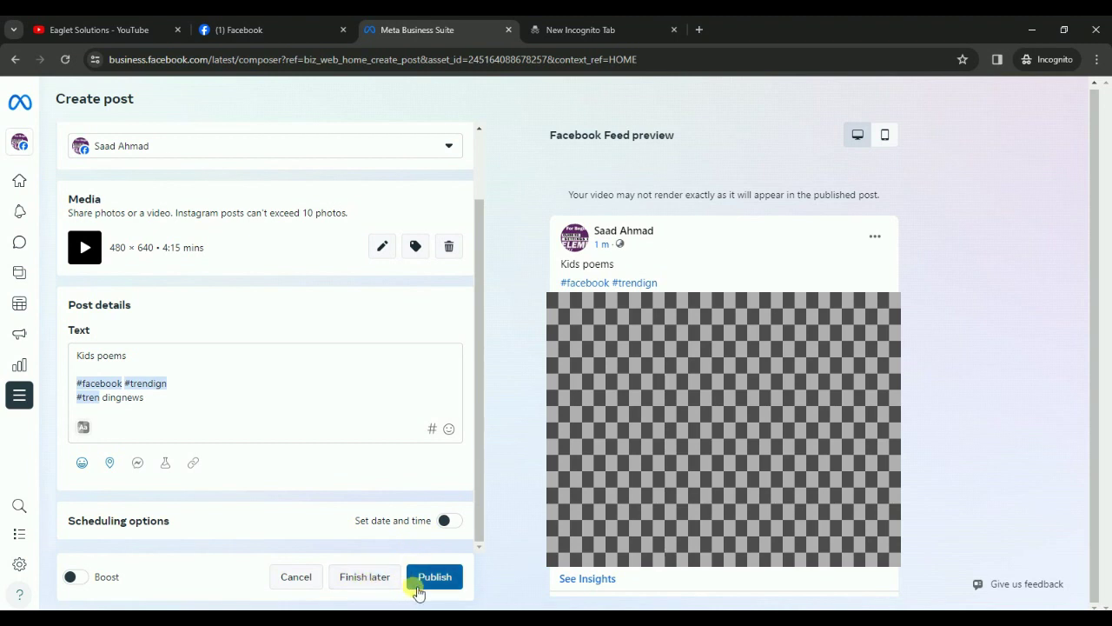
{"action": "left_click", "coordinate": [443, 519]}
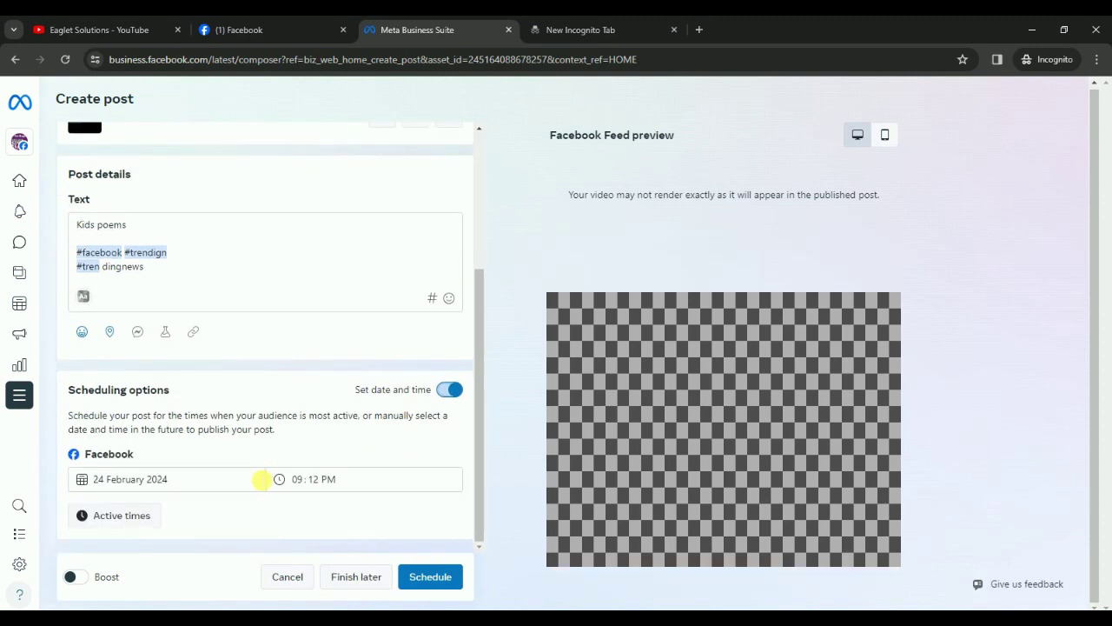
{"action": "left_click", "coordinate": [218, 479]}
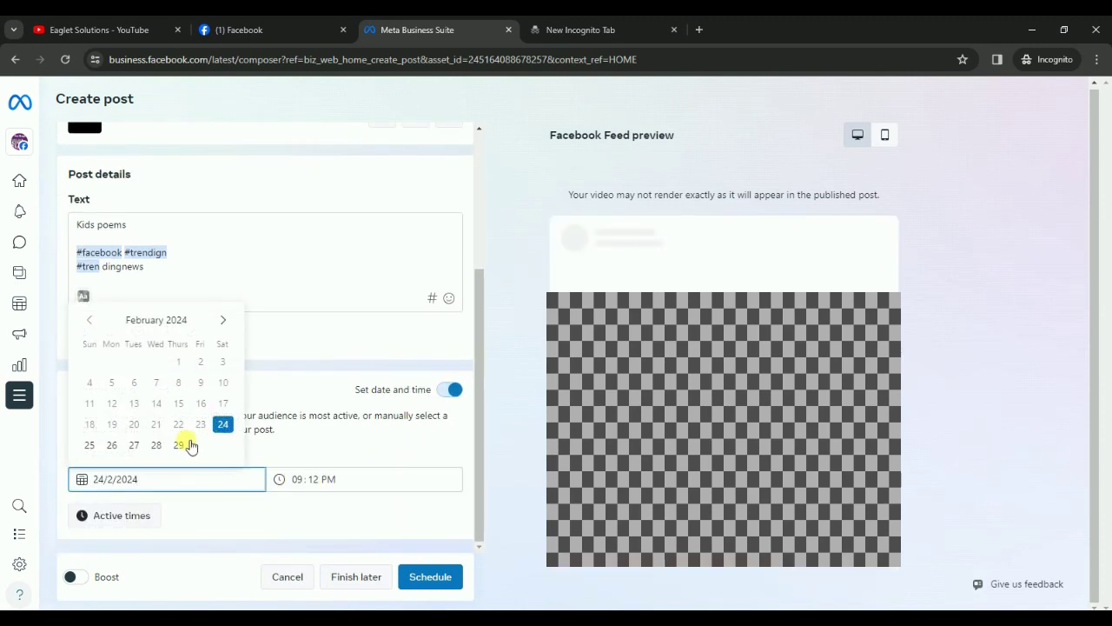
{"action": "left_click", "coordinate": [157, 444]}
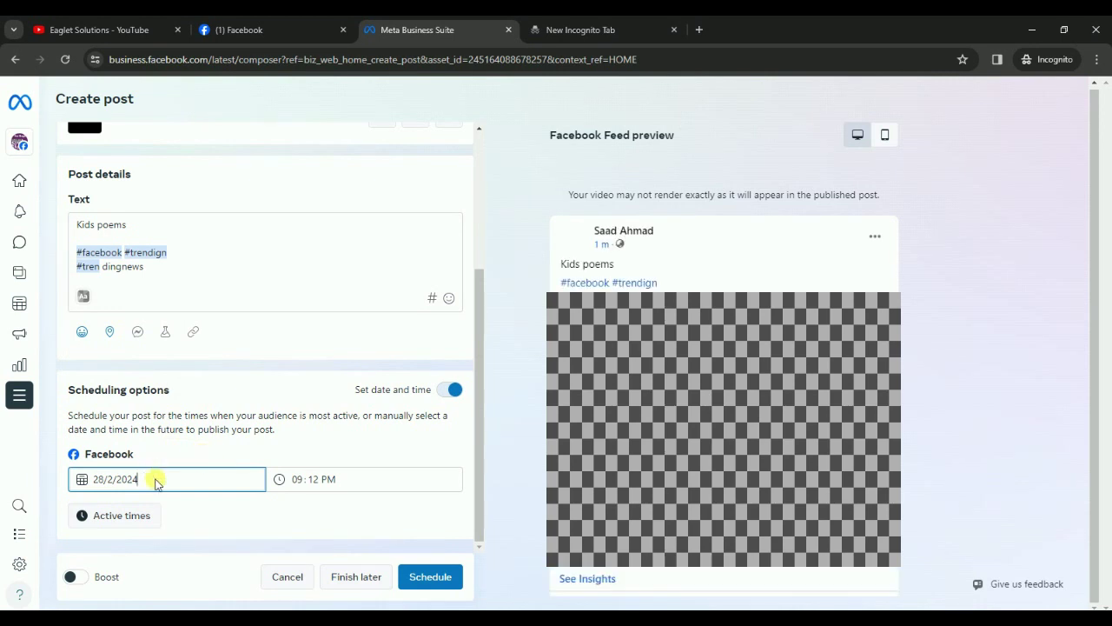
{"action": "left_click", "coordinate": [443, 578]}
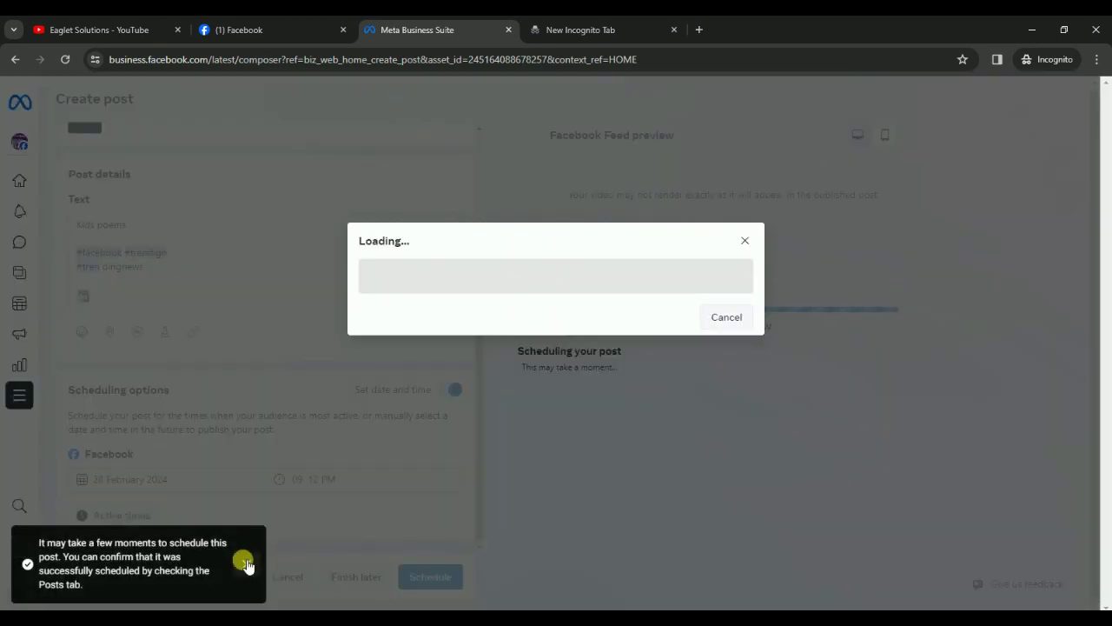
{"action": "left_click", "coordinate": [671, 526]}
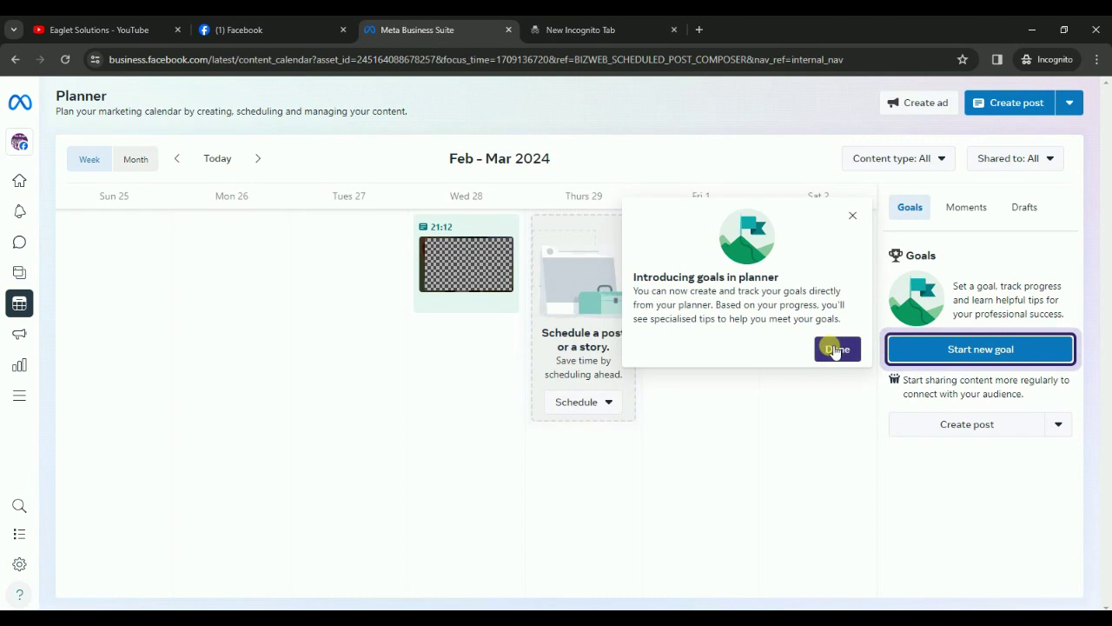
{"action": "left_click", "coordinate": [836, 348]}
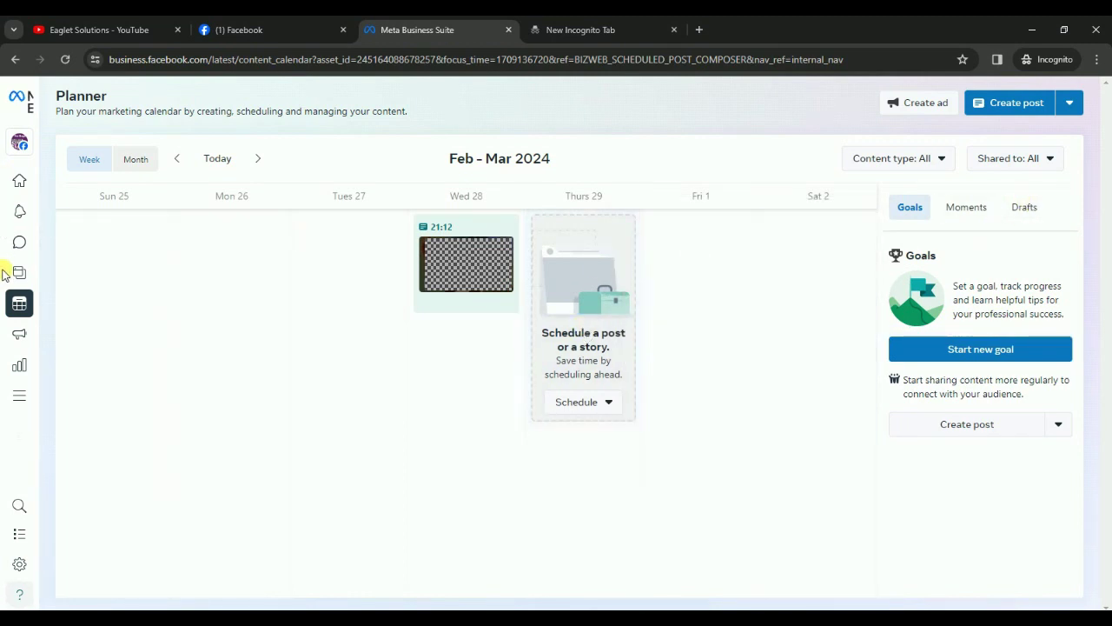
Open the Posts and reels content list, dismiss its notices, and examine the published posts' reach, engagement, reaction, comment and share columns.
{"action": "left_click", "coordinate": [82, 273]}
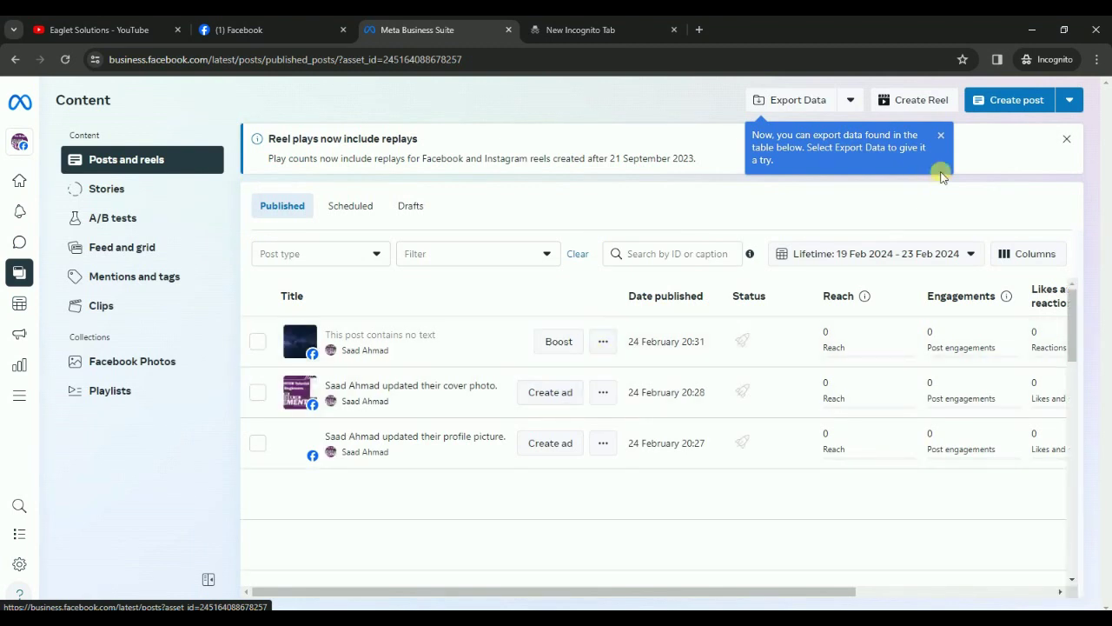
{"action": "left_click", "coordinate": [940, 135]}
{"action": "left_click", "coordinate": [1067, 139]}
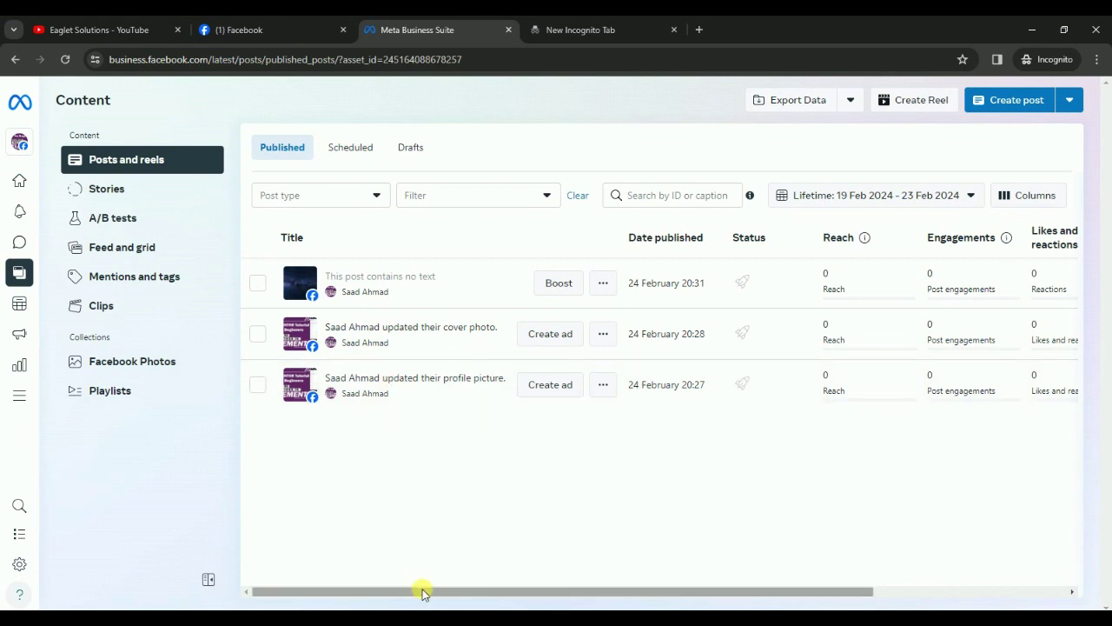
{"action": "left_click_drag", "start_coordinate": [422, 591], "coordinate": [616, 590]}
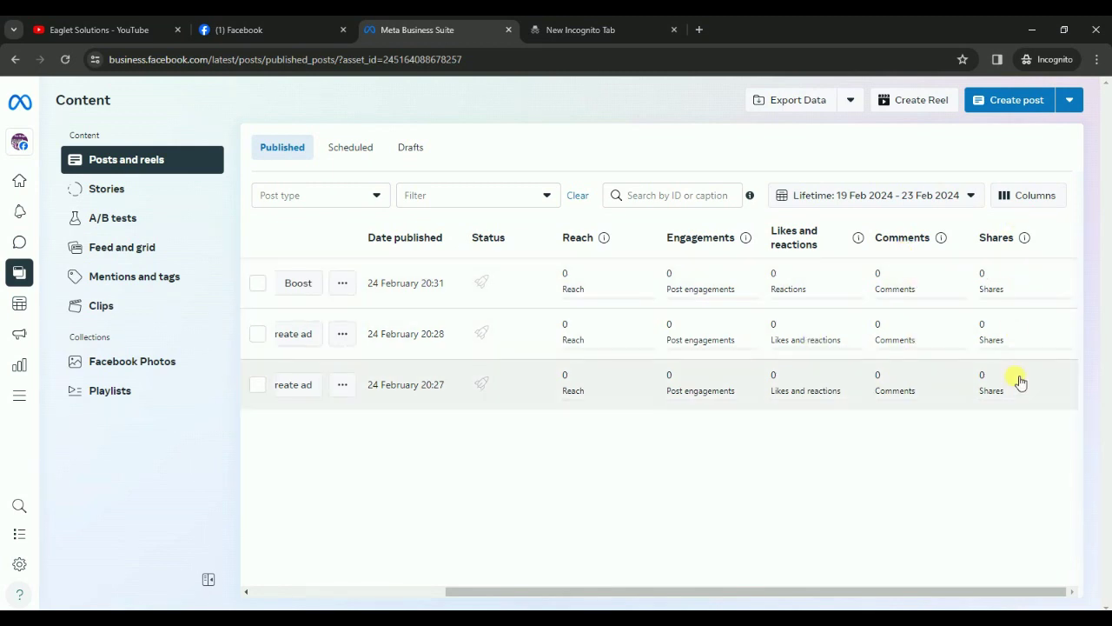
{"action": "left_click_drag", "start_coordinate": [720, 591], "coordinate": [641, 576]}
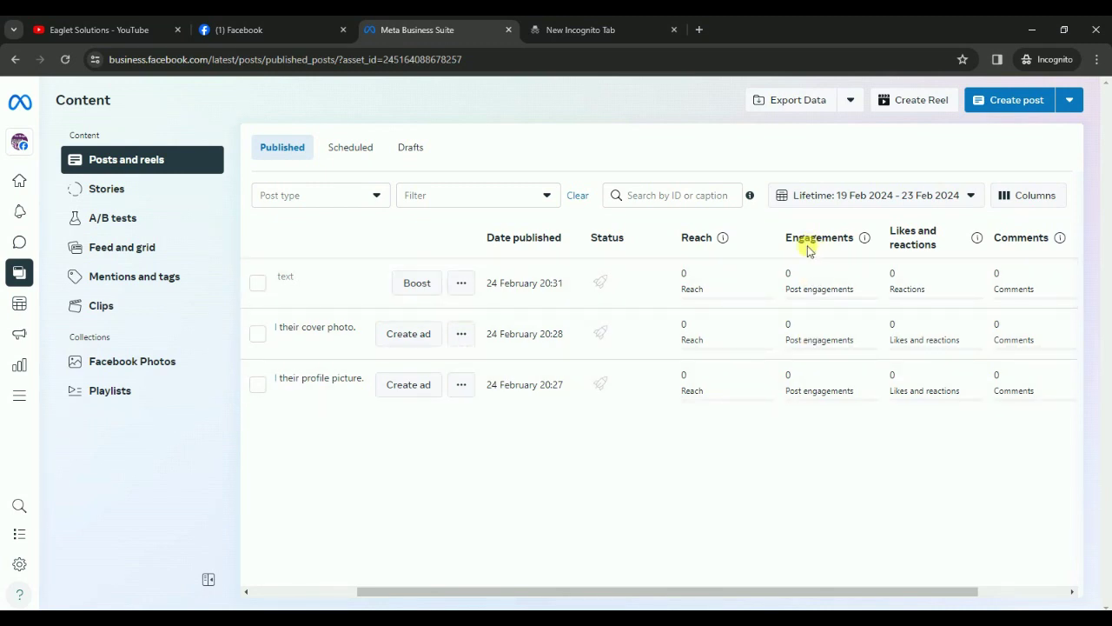
{"action": "left_click_drag", "start_coordinate": [869, 573], "coordinate": [765, 574]}
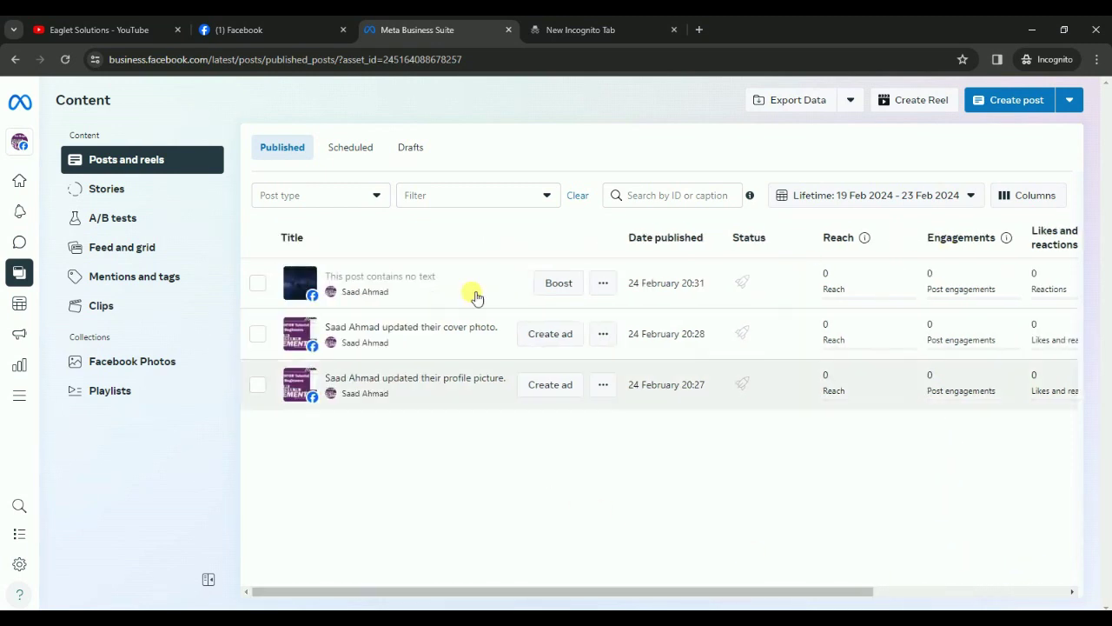
Open the scheduled "Kids poems" post for editing and review its media, text and scheduling options.
{"action": "left_click", "coordinate": [361, 143]}
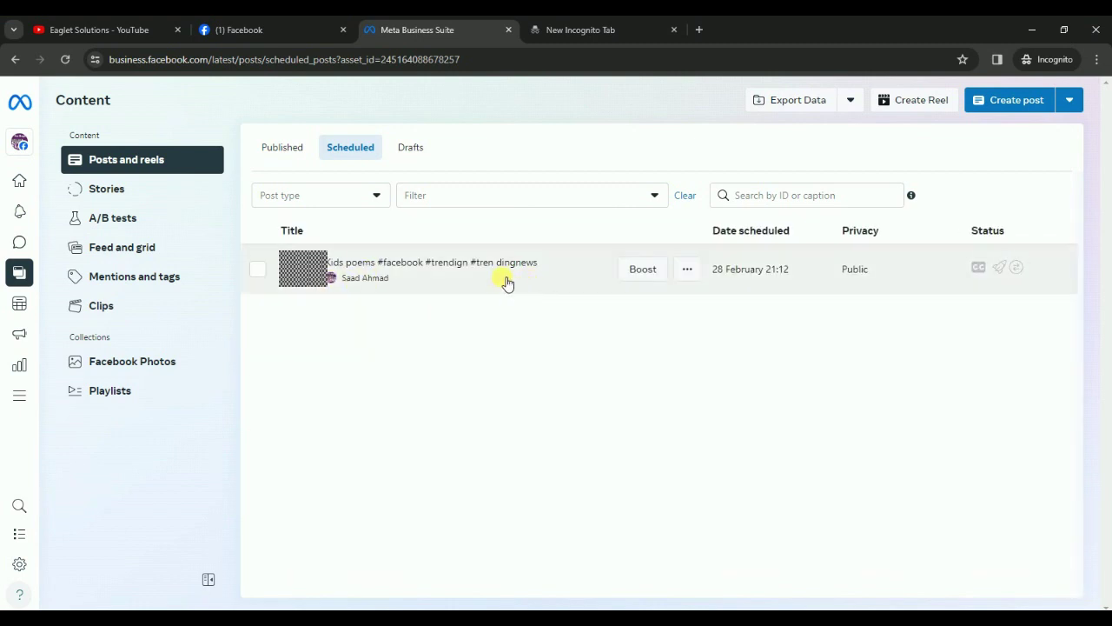
{"action": "left_click", "coordinate": [691, 273]}
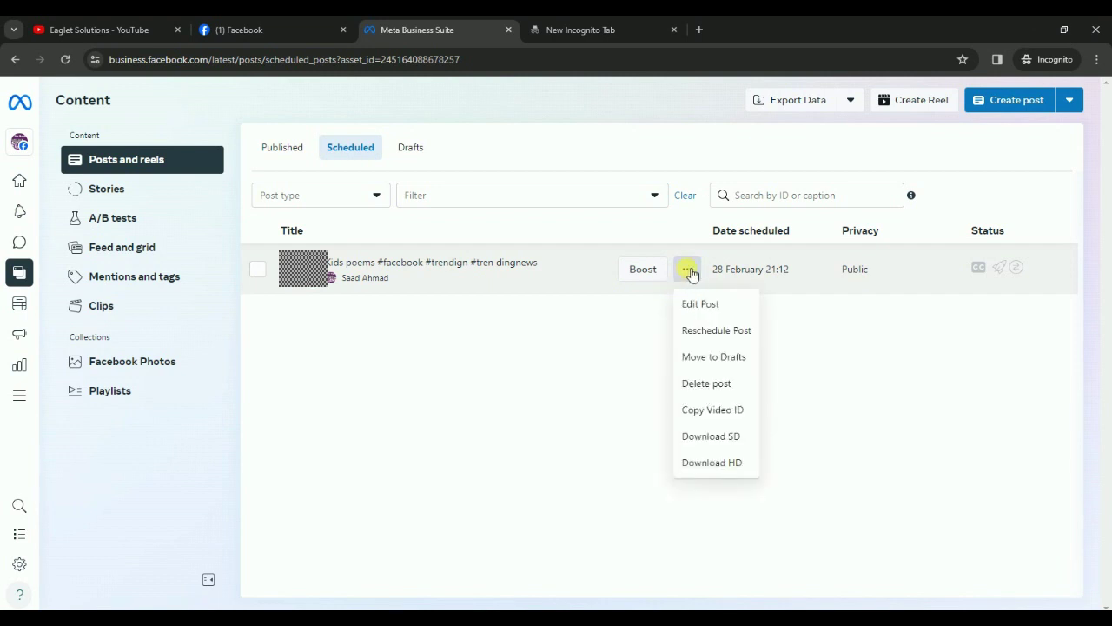
{"action": "left_click", "coordinate": [694, 319]}
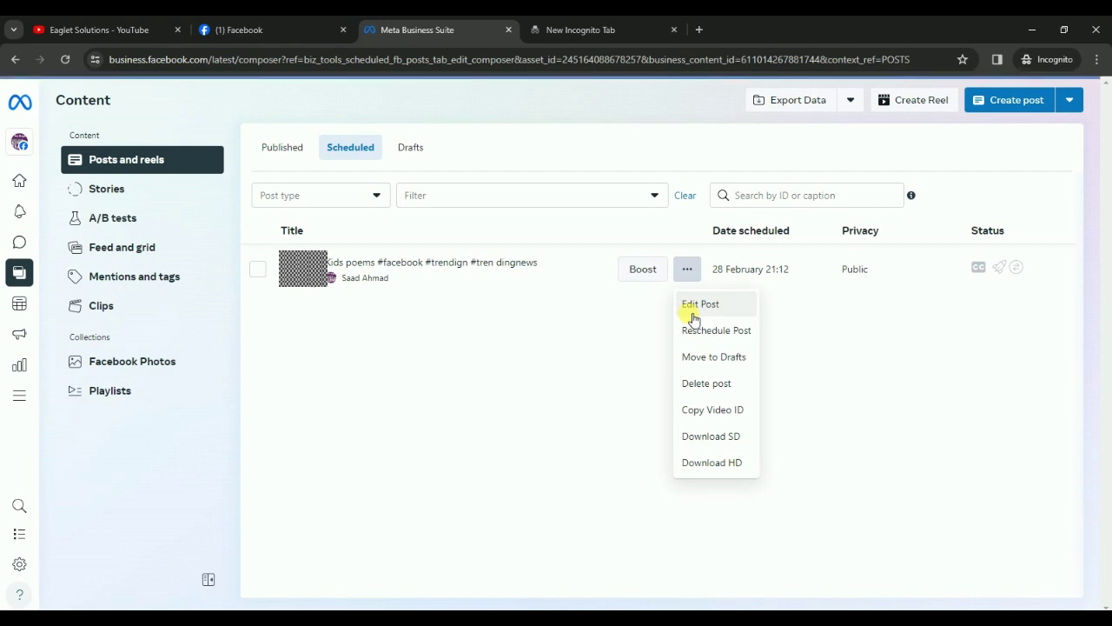
{"action": "left_click", "coordinate": [693, 318]}
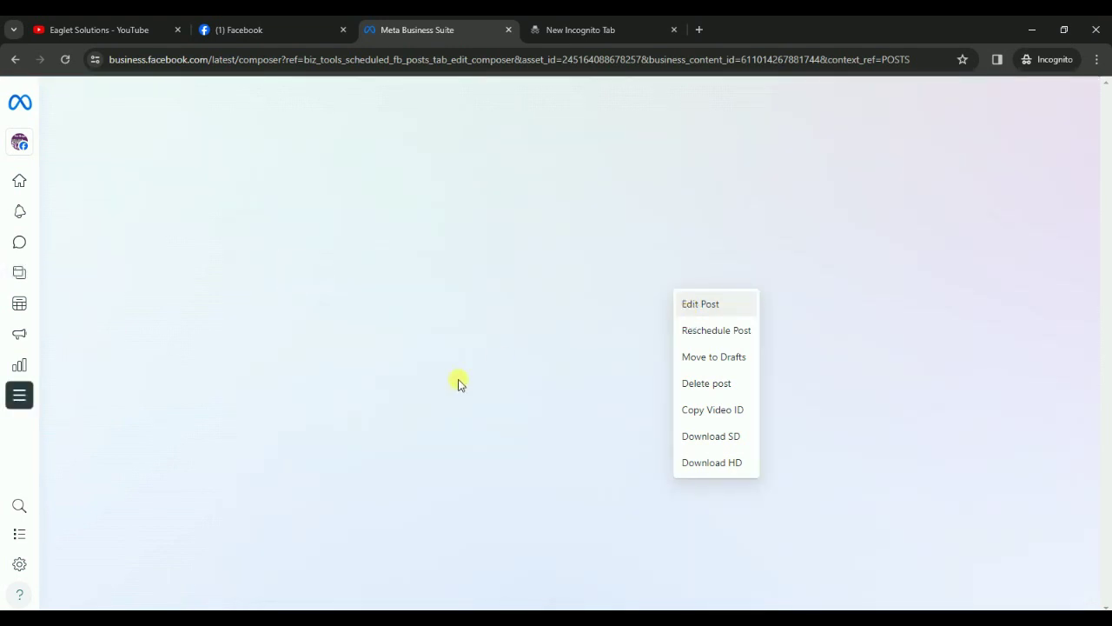
{"action": "scroll", "coordinate": [435, 372], "scroll_direction": "up", "scroll_amount": 2}
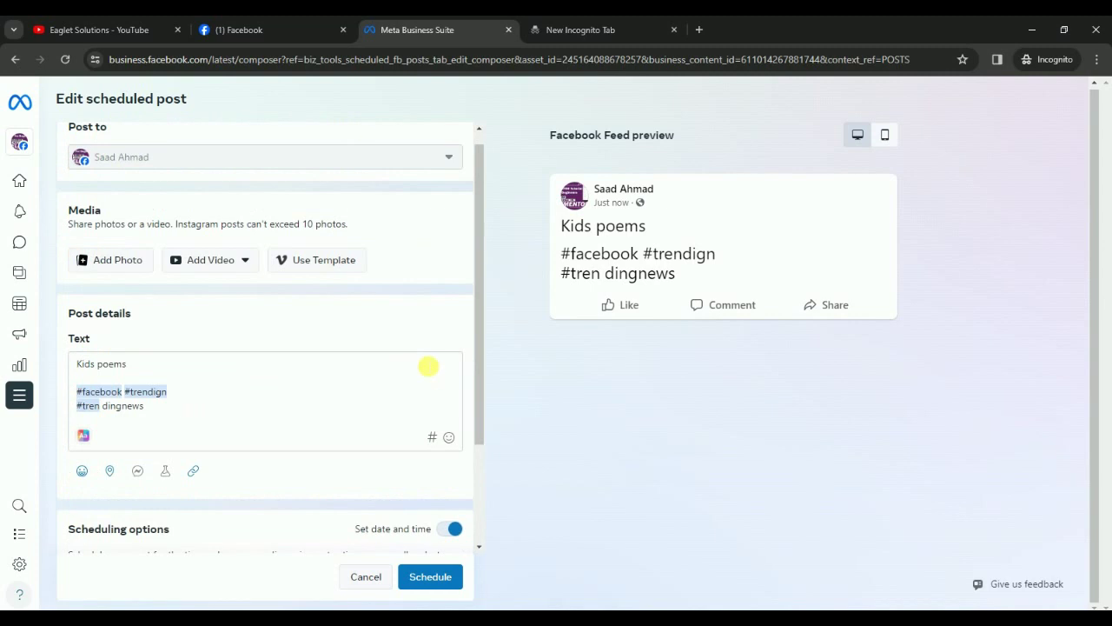
{"action": "scroll", "coordinate": [423, 363], "scroll_direction": "down", "scroll_amount": 1}
{"action": "scroll", "coordinate": [423, 363], "scroll_direction": "down", "scroll_amount": 1}
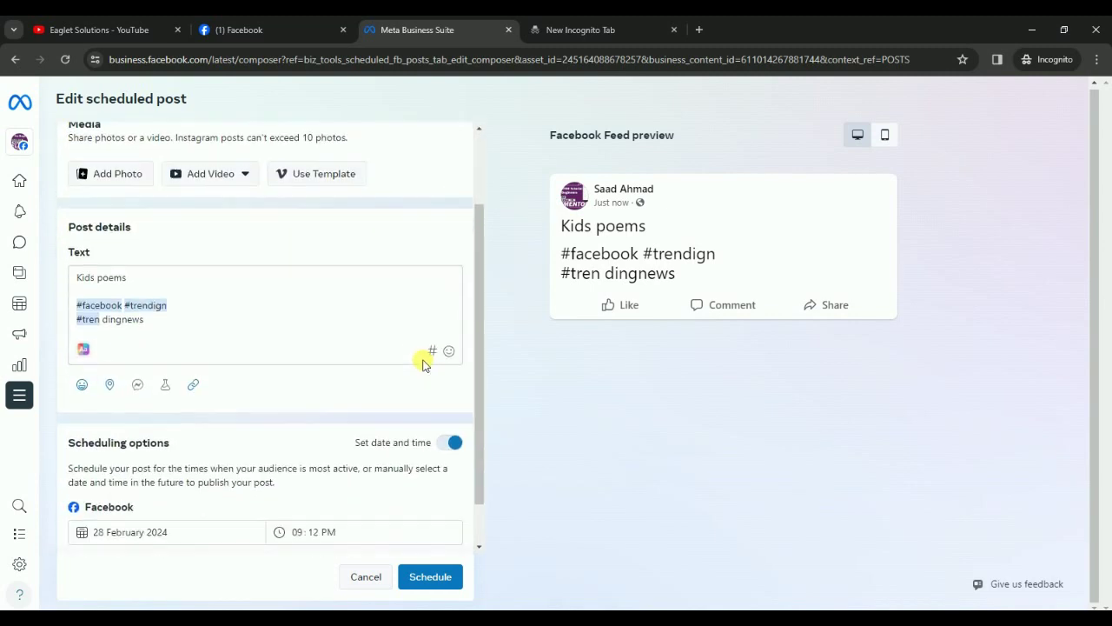
{"action": "scroll", "coordinate": [423, 363], "scroll_direction": "up", "scroll_amount": 2}
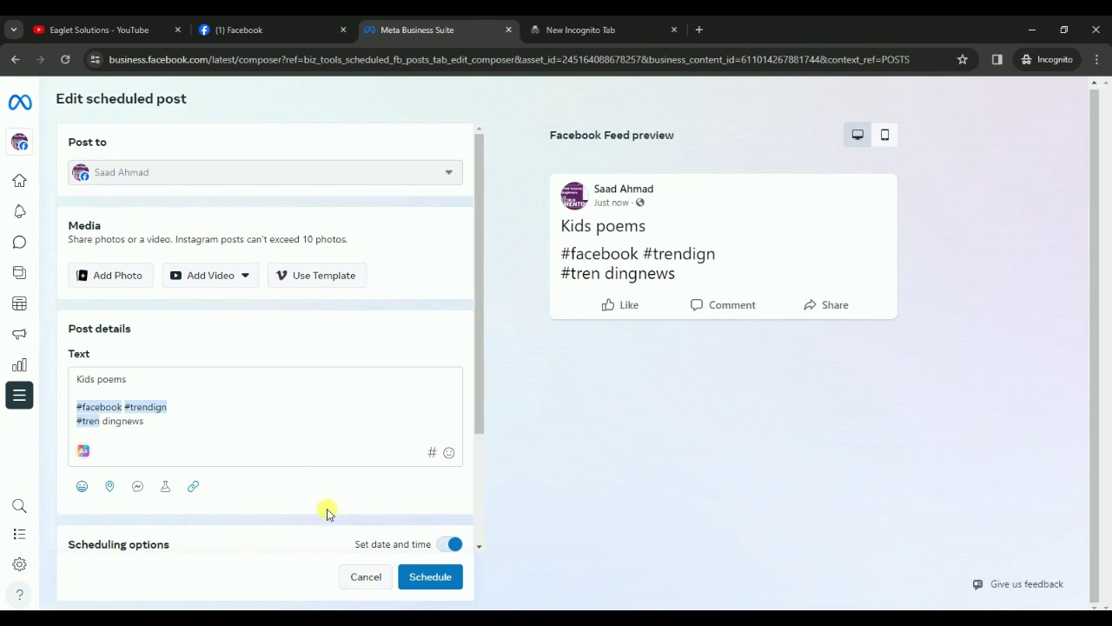
{"action": "scroll", "coordinate": [382, 521], "scroll_direction": "down", "scroll_amount": 2}
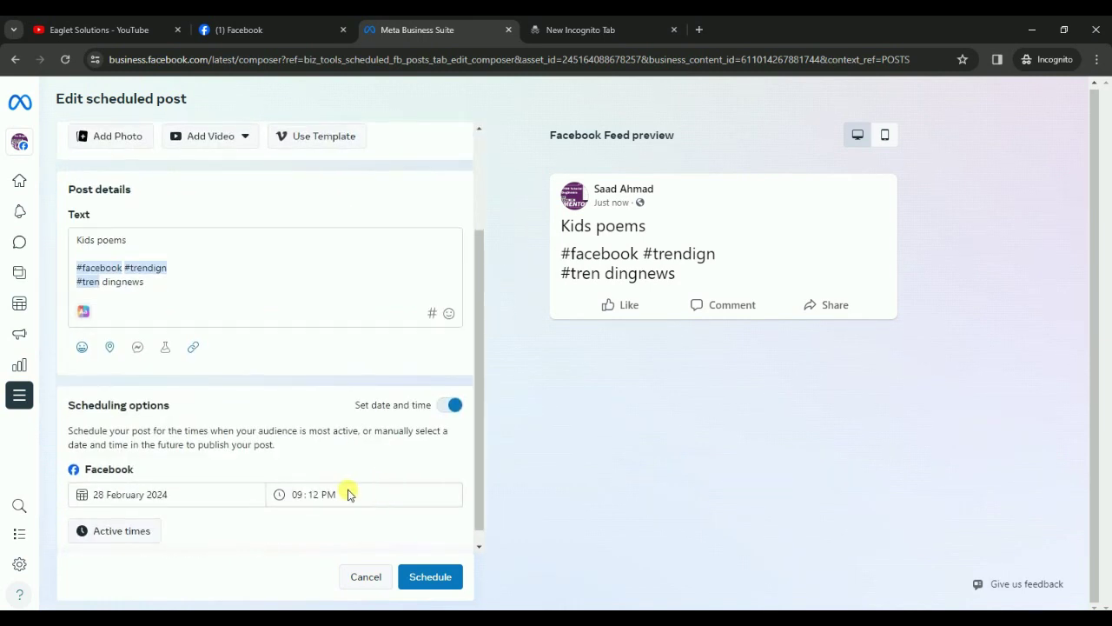
Try changing the post's schedule to 24 February 2024 at 10:12 PM, and cancel the edit.
{"action": "left_click", "coordinate": [180, 501]}
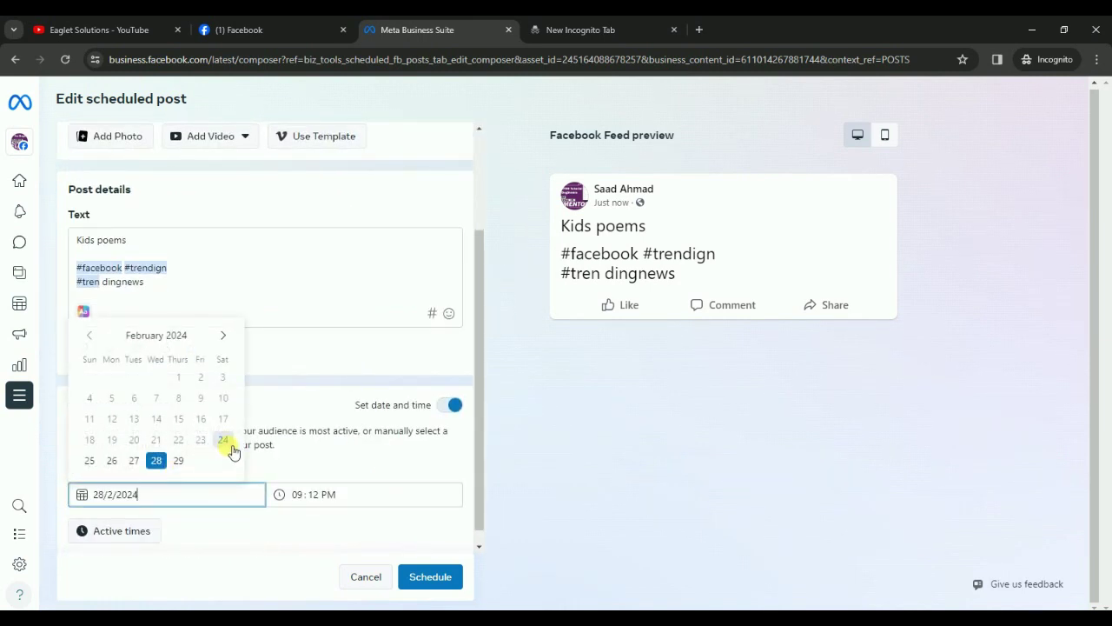
{"action": "left_click", "coordinate": [224, 439]}
{"action": "left_click", "coordinate": [357, 485]}
{"action": "left_click", "coordinate": [329, 483]}
{"action": "left_click", "coordinate": [297, 483]}
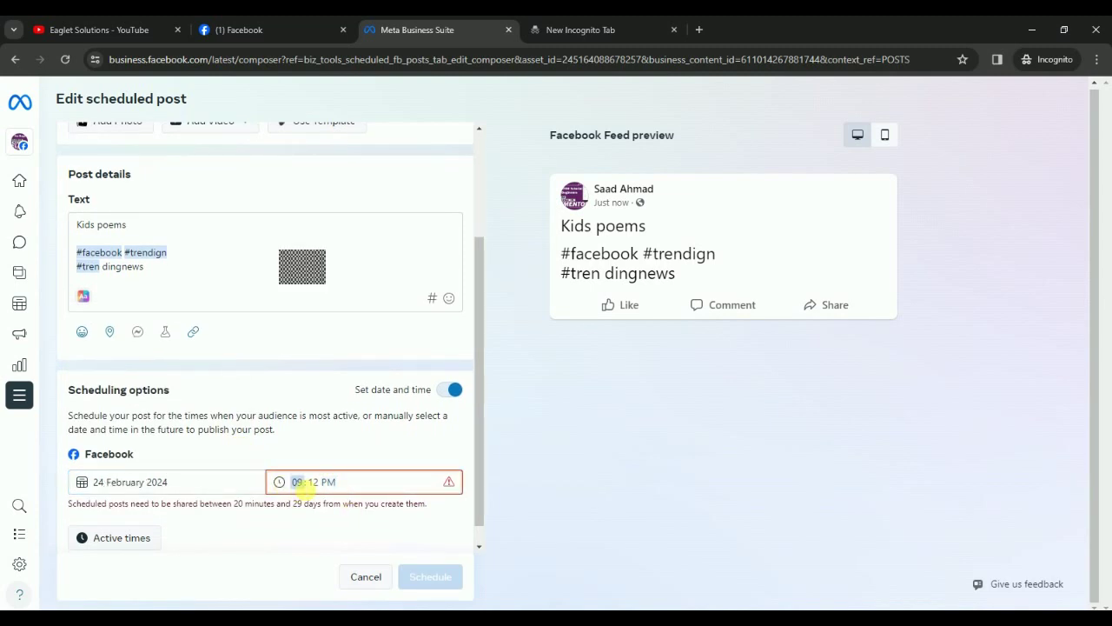
{"action": "scroll", "coordinate": [303, 479], "scroll_direction": "down", "scroll_amount": 1}
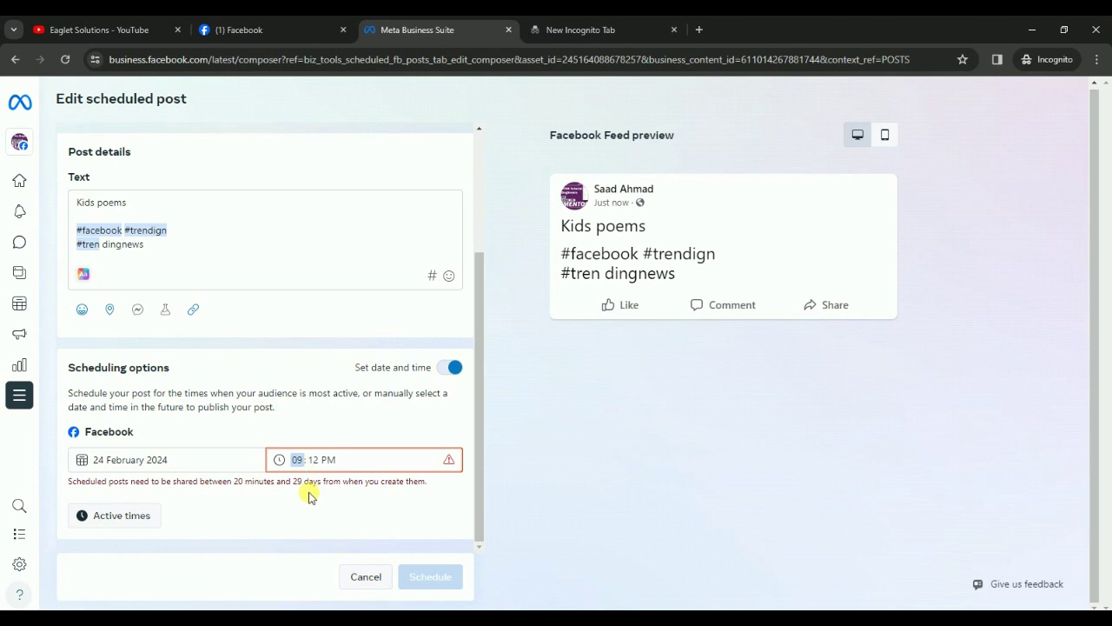
{"action": "key", "text": "Up"}
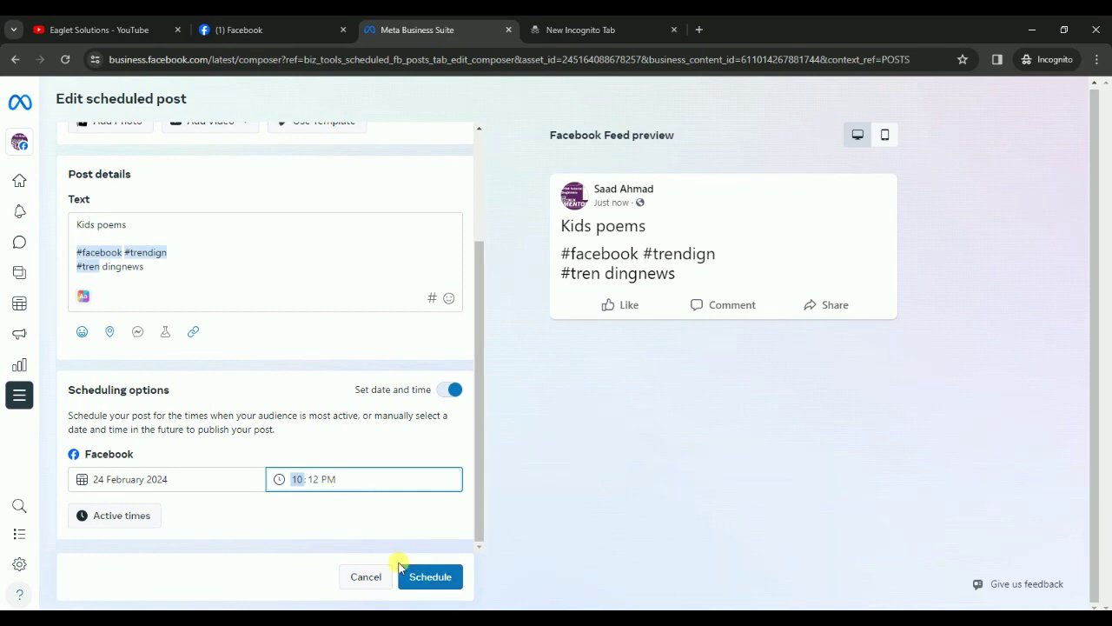
{"action": "left_click", "coordinate": [372, 579]}
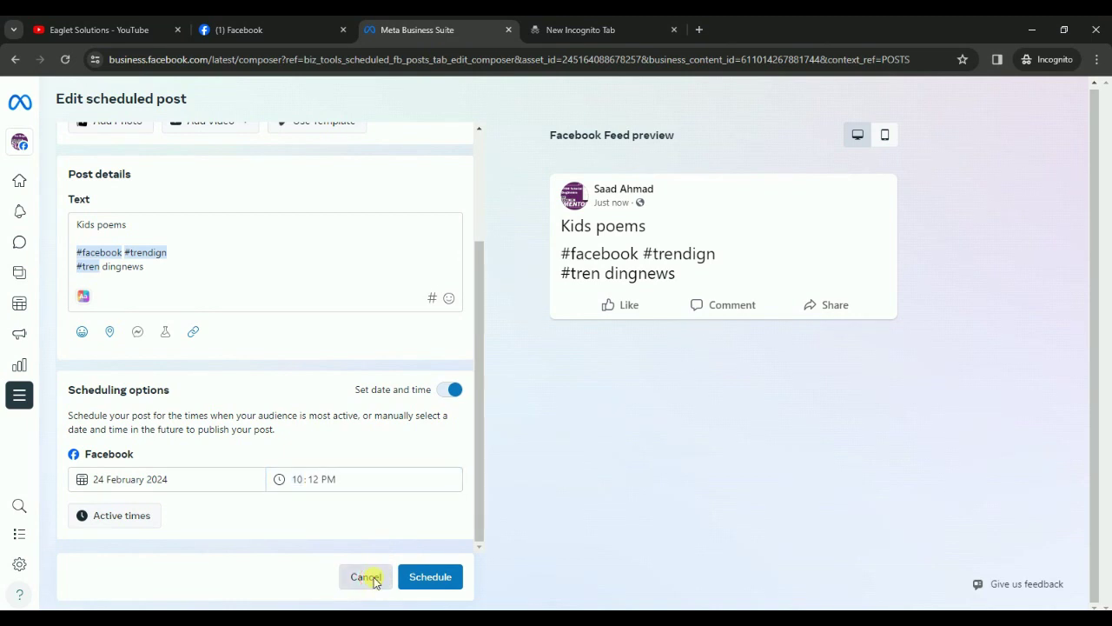
{"action": "left_click", "coordinate": [698, 391]}
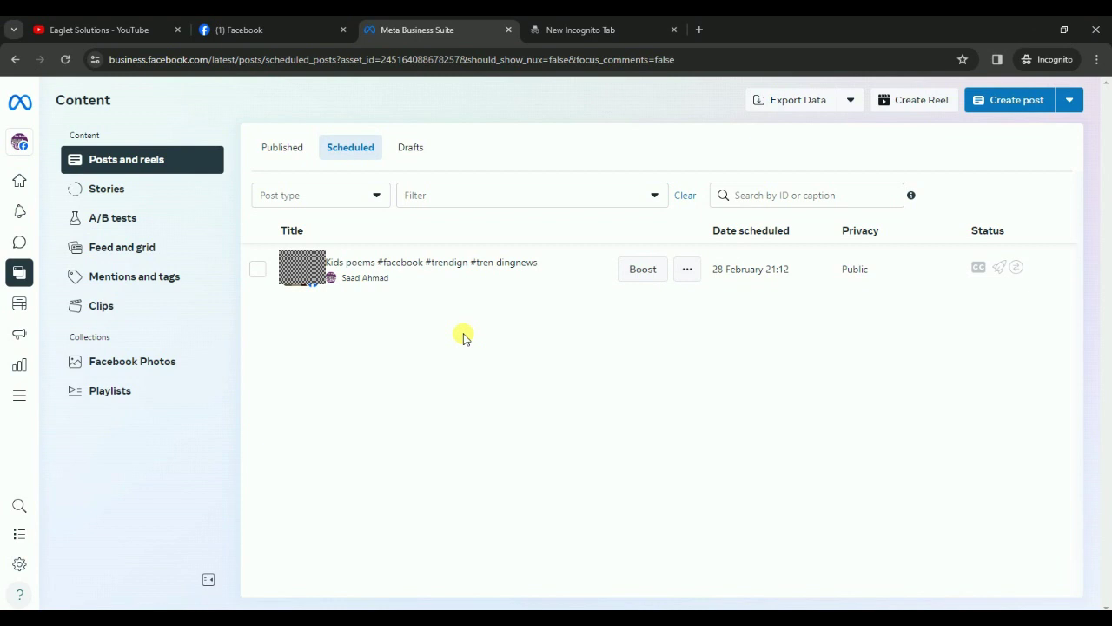
Permanently delete the scheduled "Kids poems" post, return to the published posts and dismiss the notification.
{"action": "left_click", "coordinate": [685, 273]}
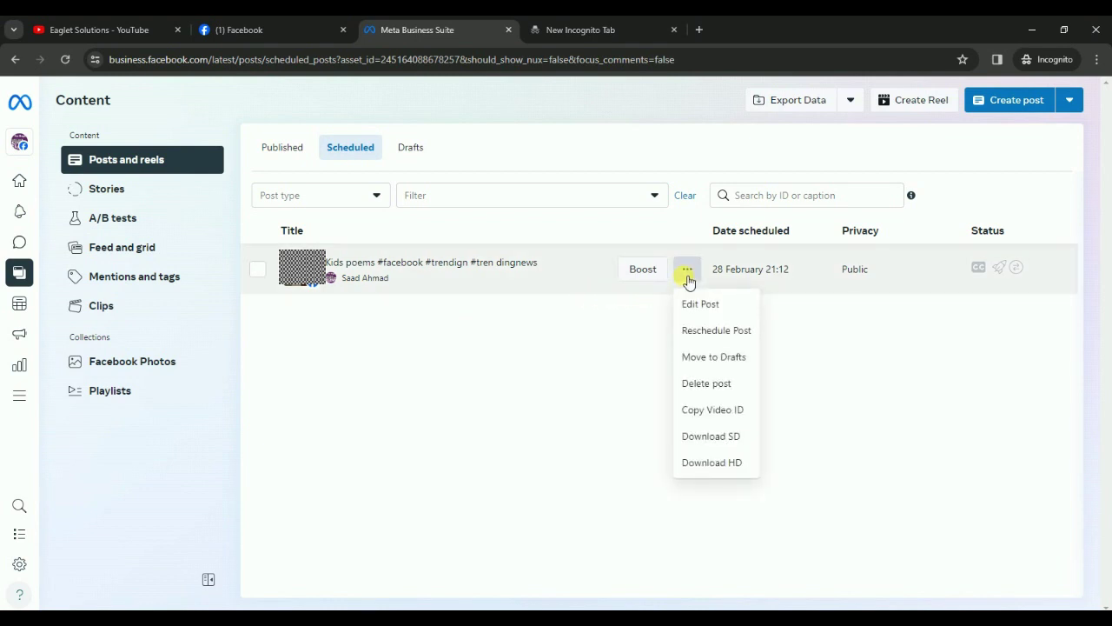
{"action": "left_click", "coordinate": [709, 385]}
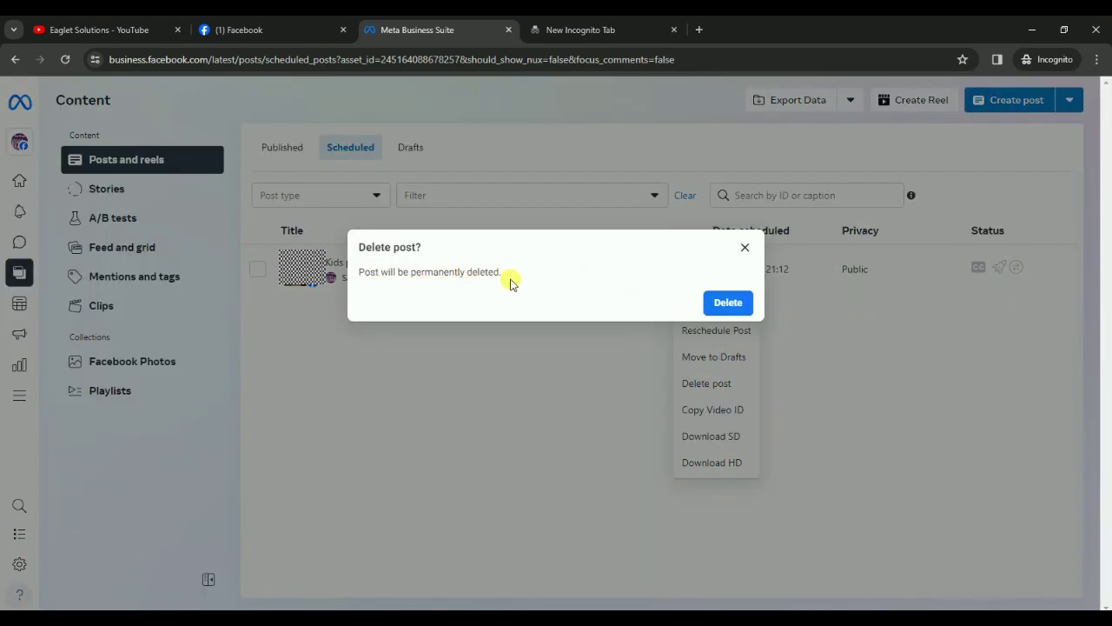
{"action": "left_click", "coordinate": [729, 310]}
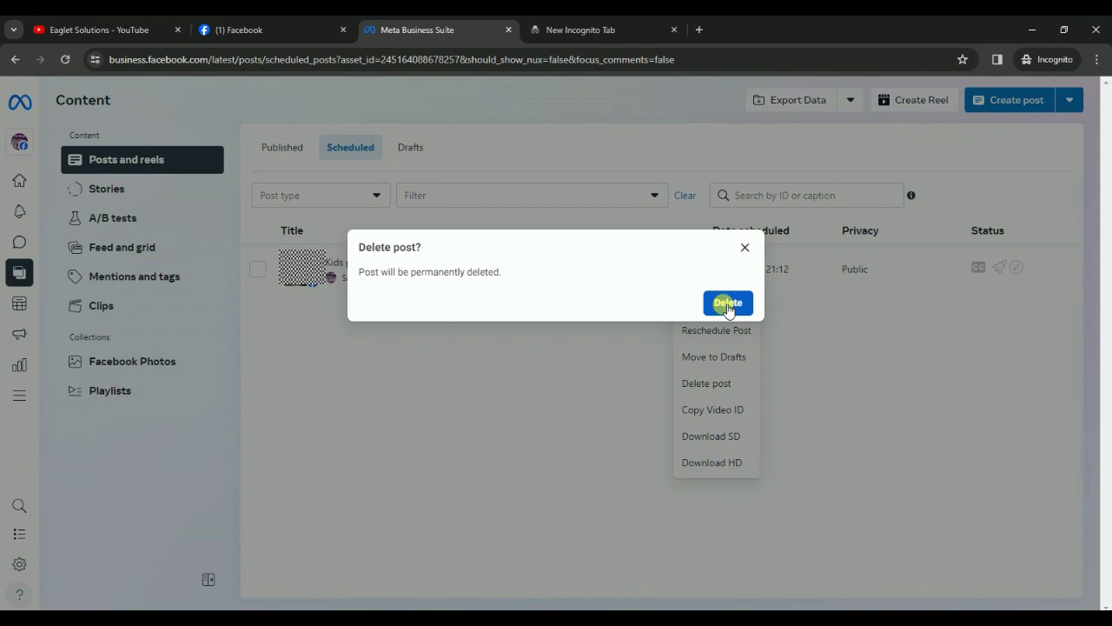
{"action": "left_click", "coordinate": [728, 309]}
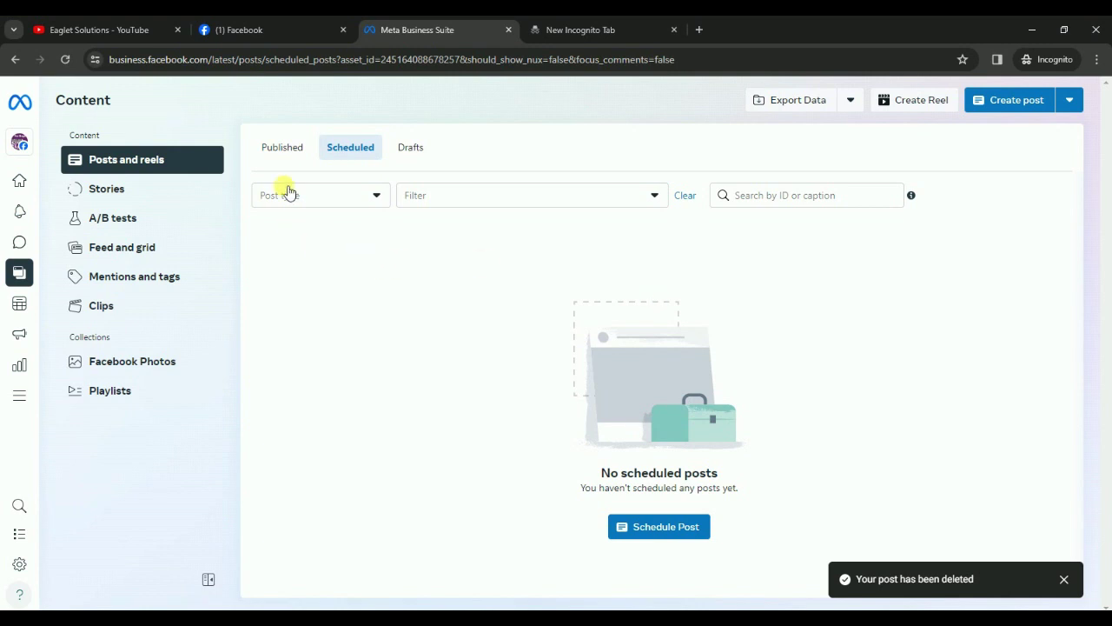
{"action": "left_click", "coordinate": [282, 155]}
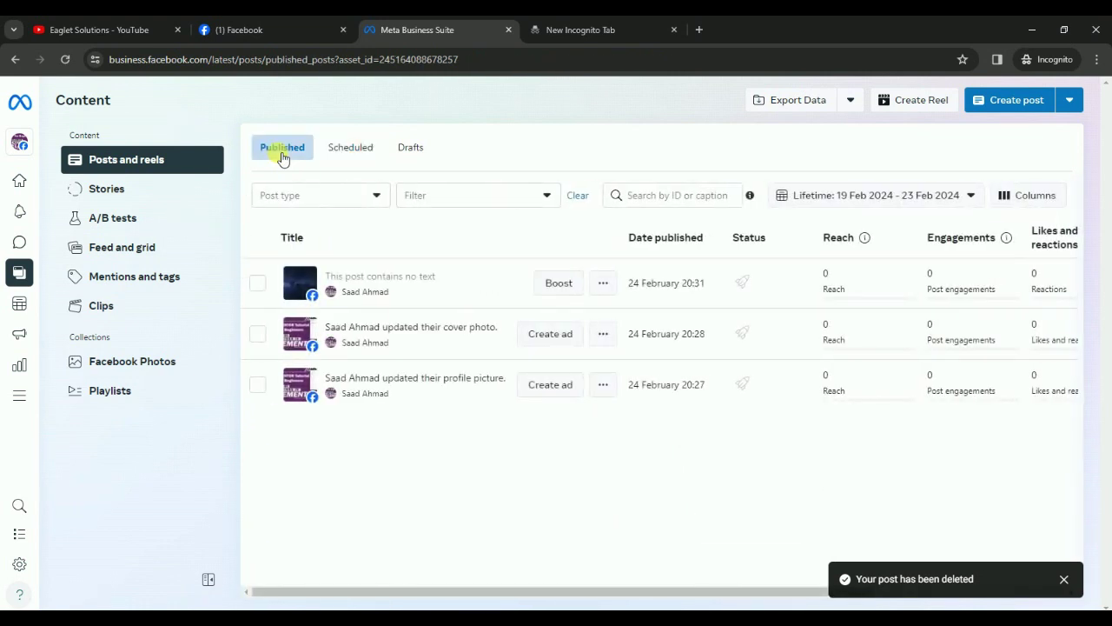
{"action": "left_click", "coordinate": [1061, 579]}
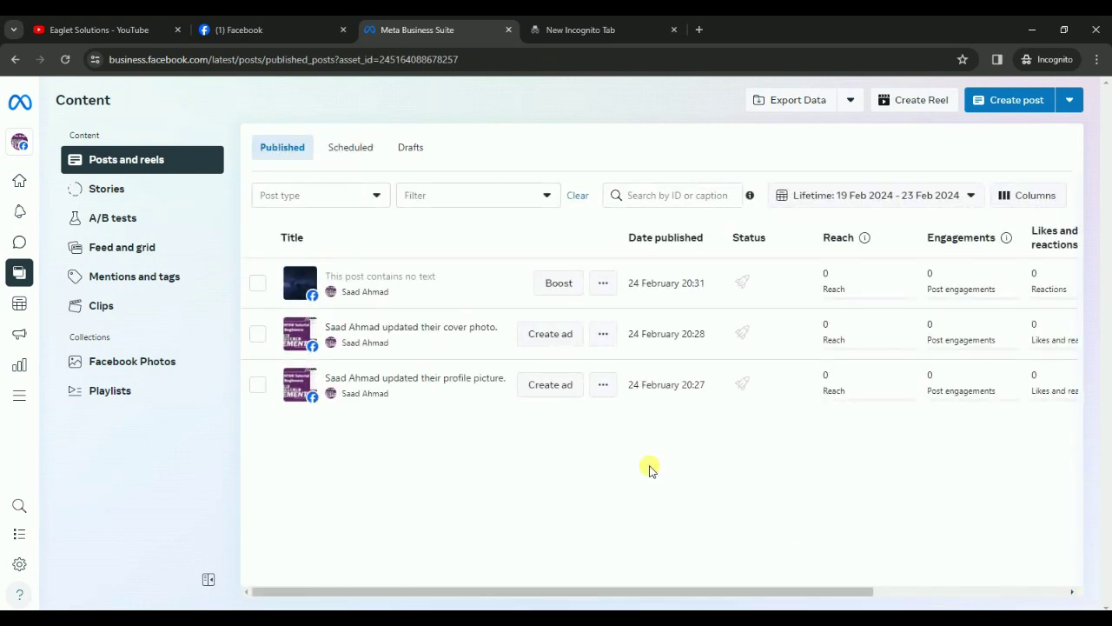